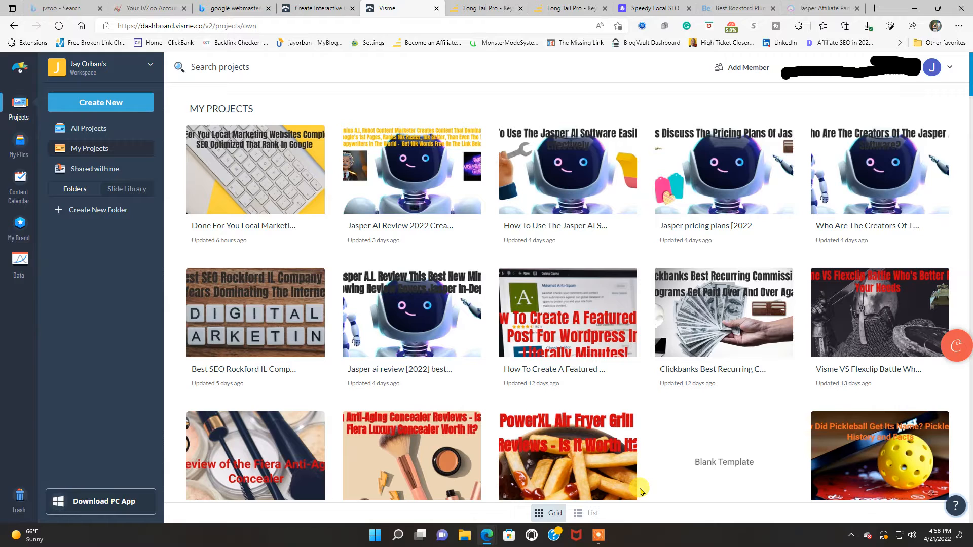
# Look through the thumbnails of the existing designs in My Projects
pyautogui.moveTo(560, 356)
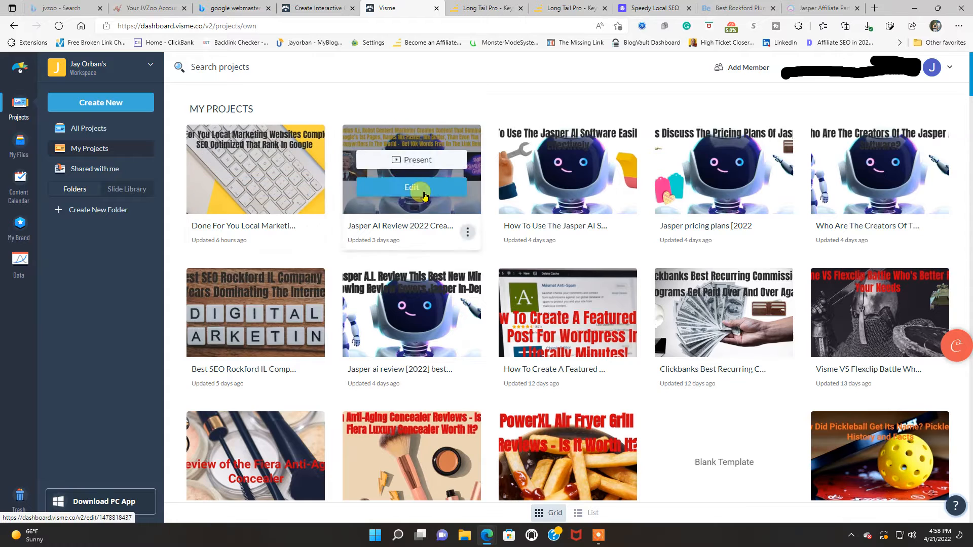
pyautogui.moveTo(596, 188)
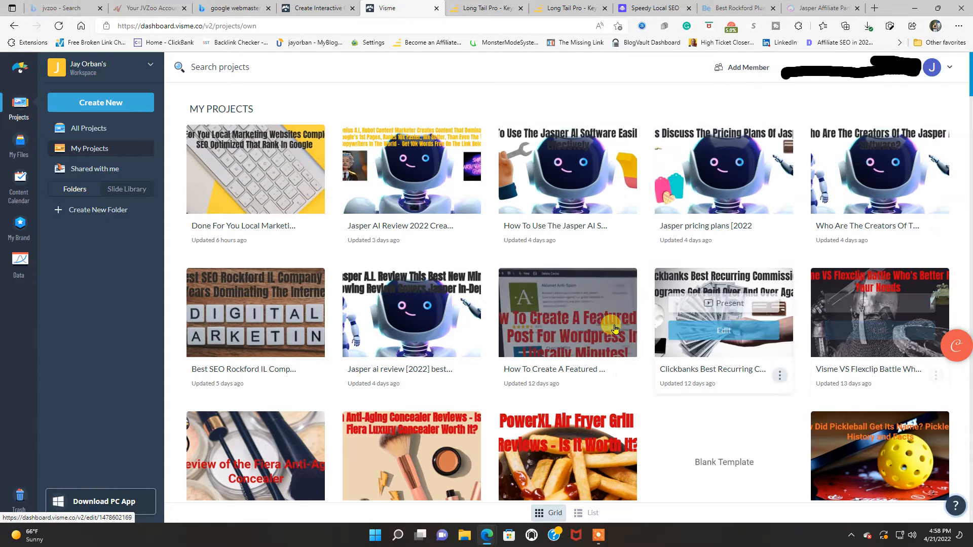
pyautogui.scroll(-3, 745, 308)
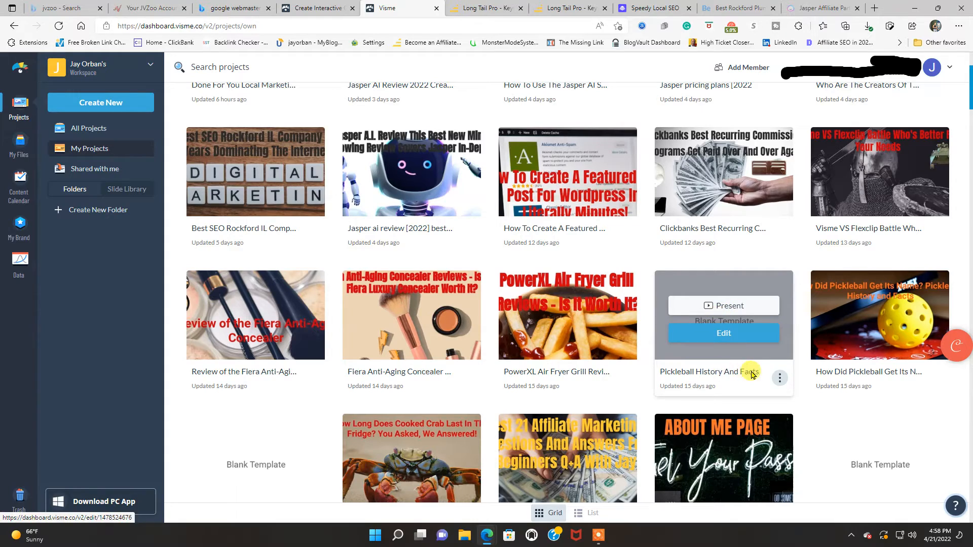
pyautogui.scroll(-7, 749, 370)
pyautogui.scroll(-8, 751, 374)
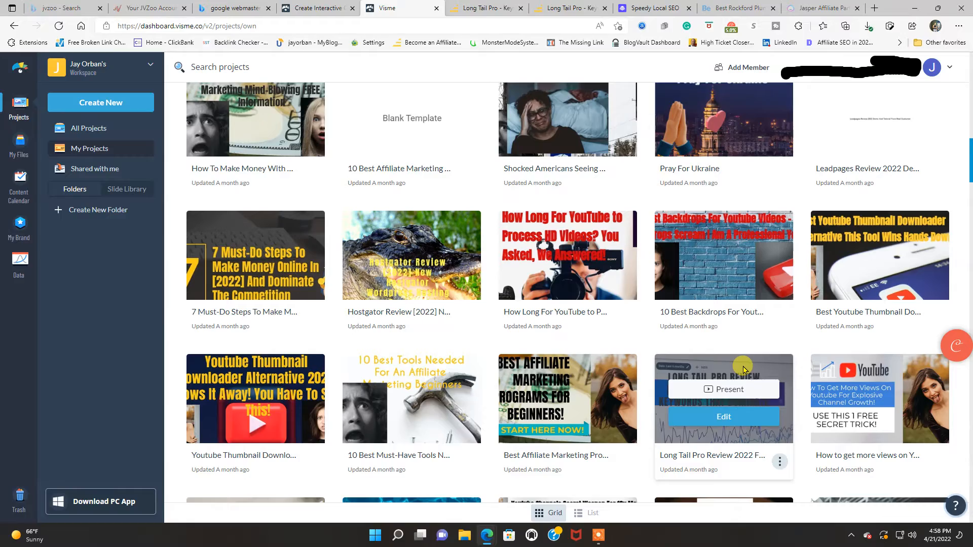
pyautogui.scroll(-3, 743, 369)
pyautogui.scroll(10, 741, 370)
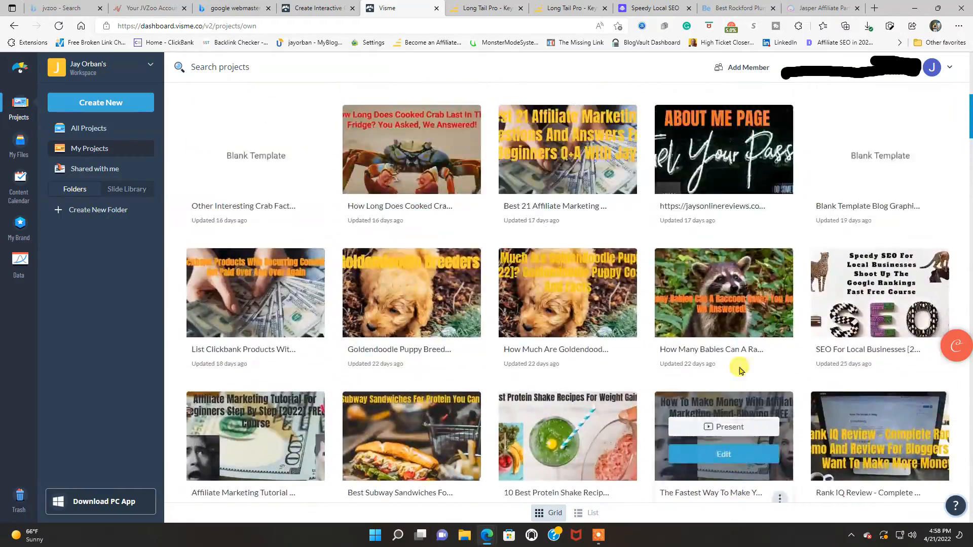
pyautogui.scroll(8, 739, 370)
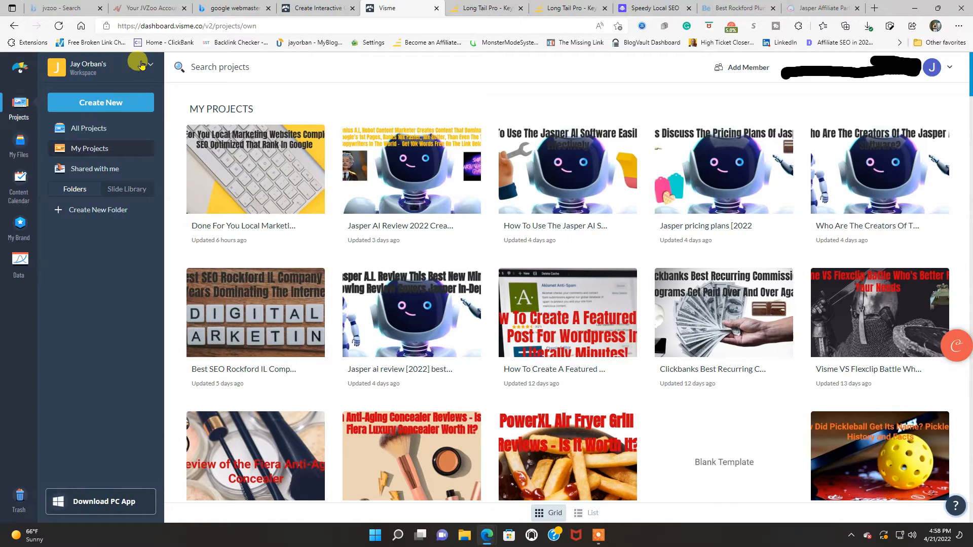
# Start a new project from the More category of templates
pyautogui.click(121, 110)
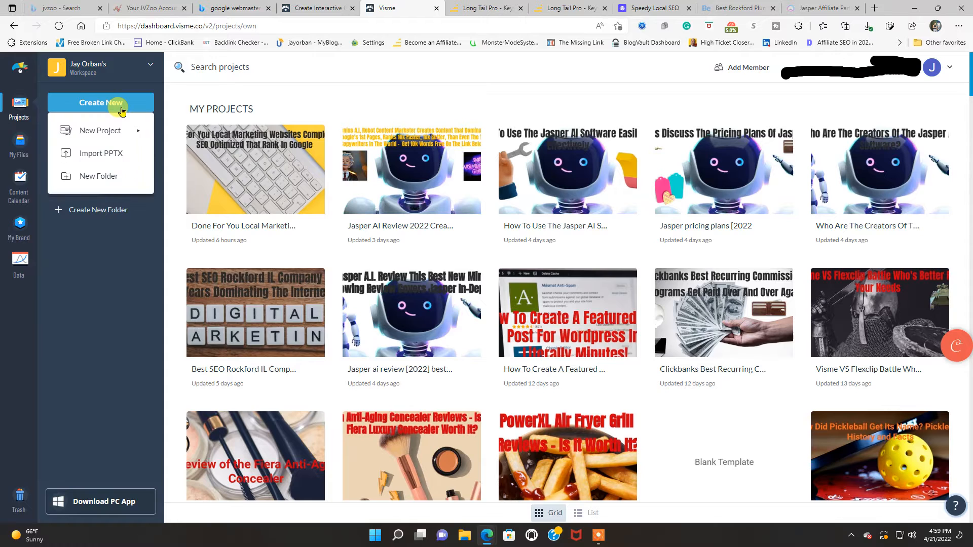
pyautogui.moveTo(115, 129)
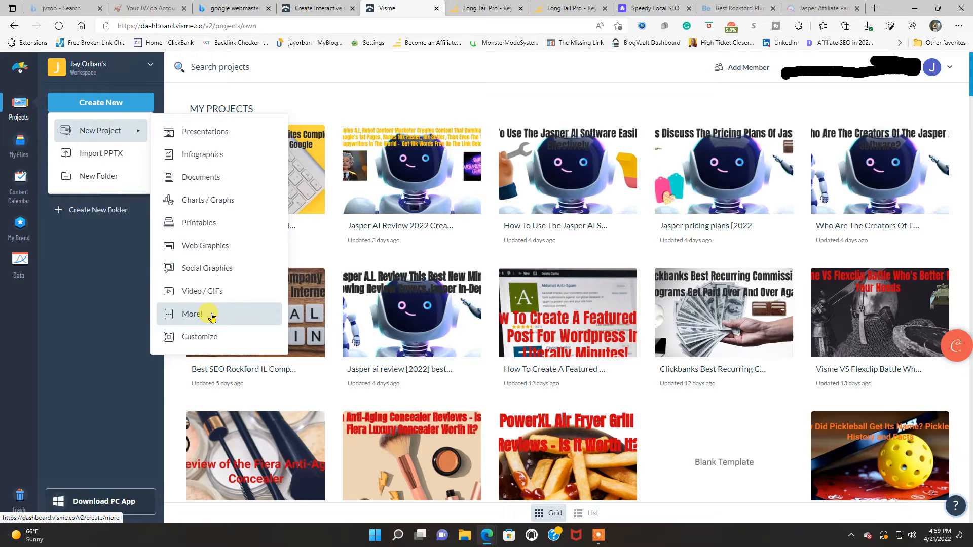
pyautogui.click(211, 315)
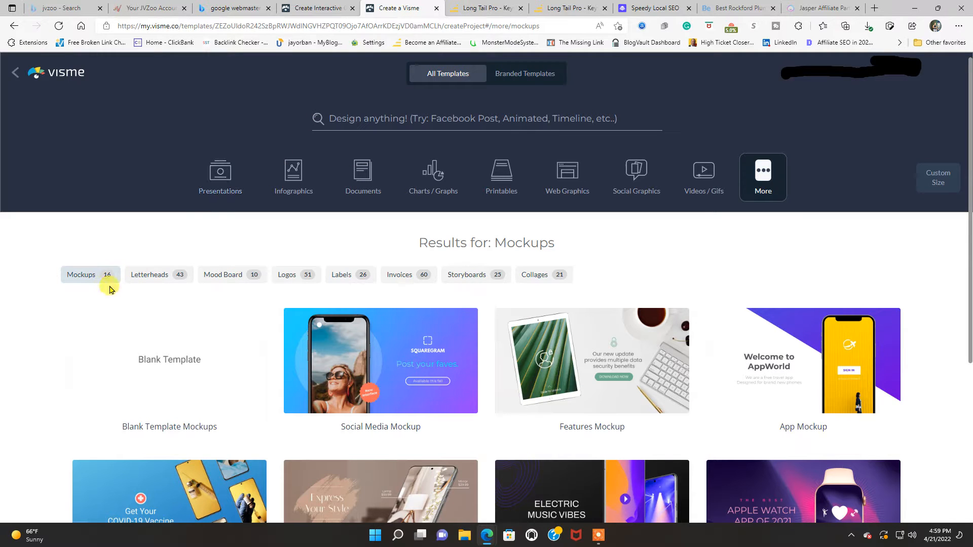
# Search the templates for "youtube" and choose the Youtube Thumbnails category
pyautogui.click(359, 119)
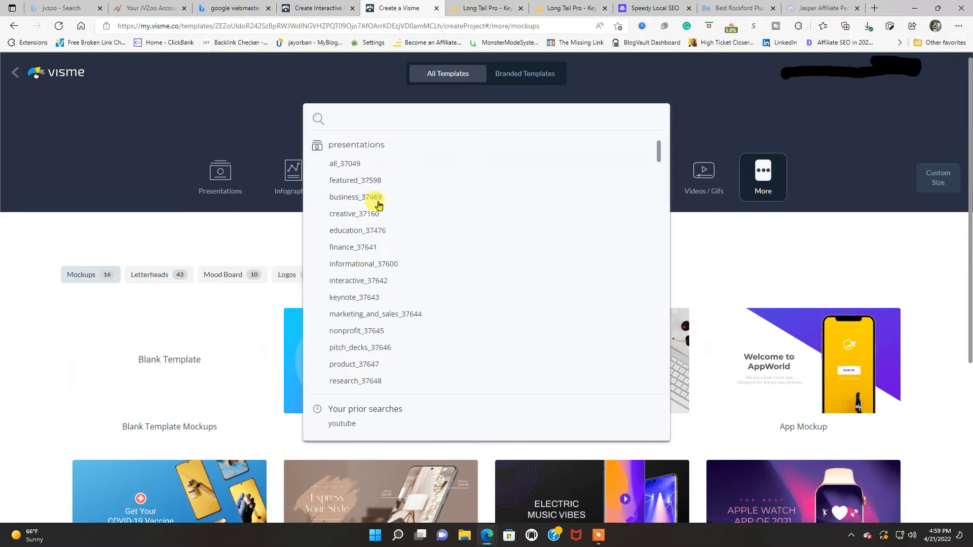
pyautogui.click(346, 424)
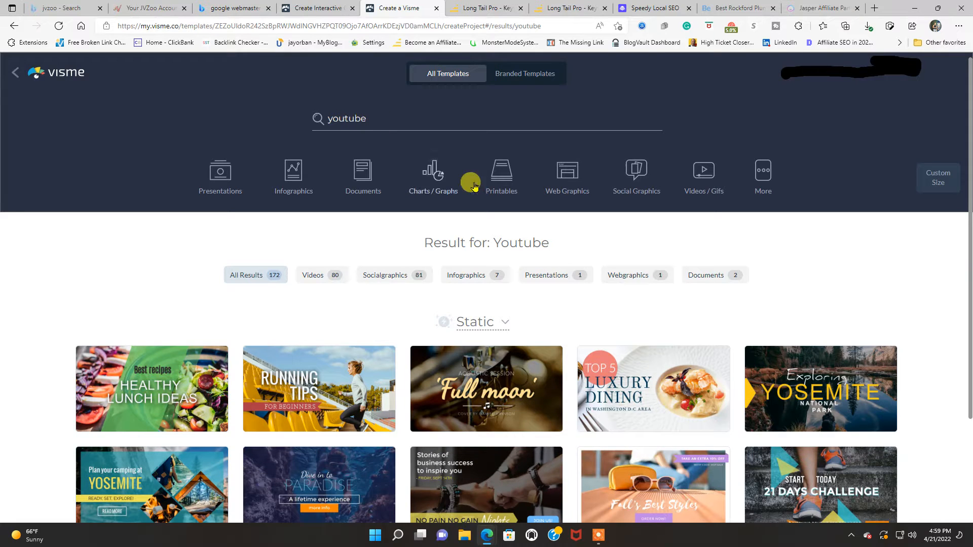
pyautogui.click(377, 121)
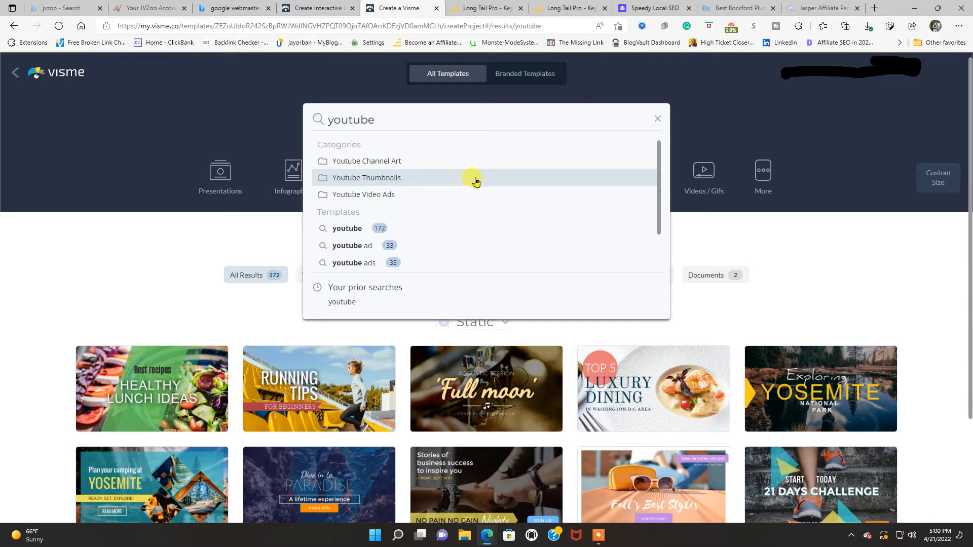
pyautogui.moveTo(474, 177); pyautogui.dragTo(466, 192)
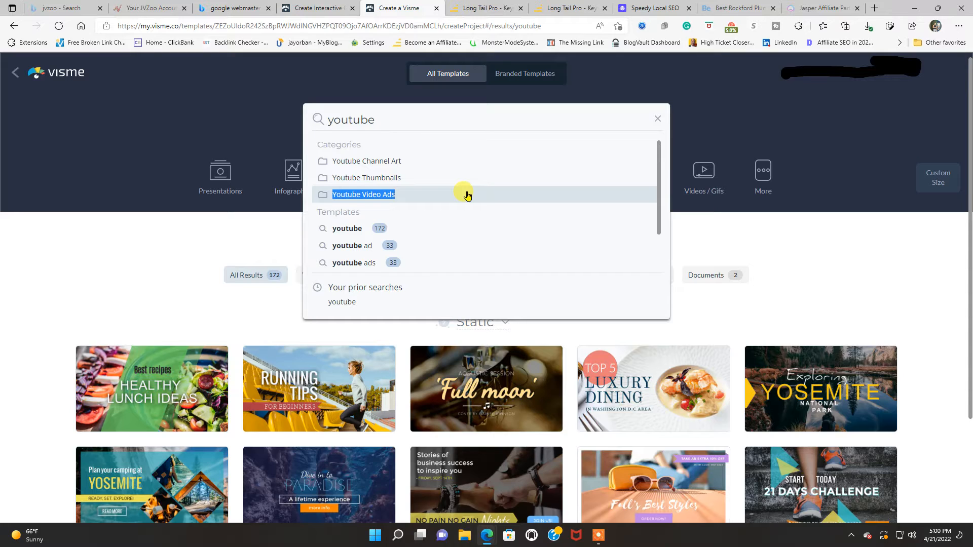
pyautogui.click(462, 178)
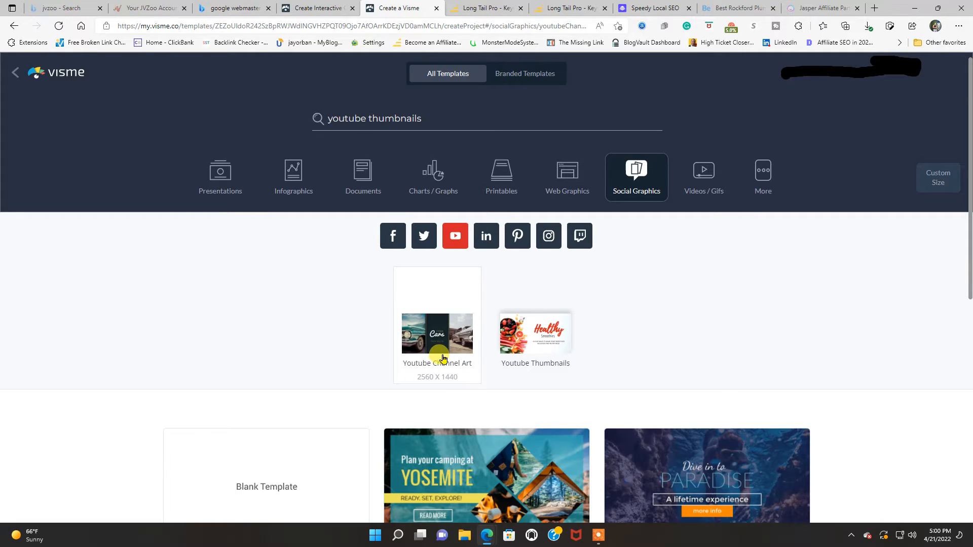
# Examine the ready-made YouTube templates from the first row down to the end of the gallery
pyautogui.scroll(-2, 672, 362)
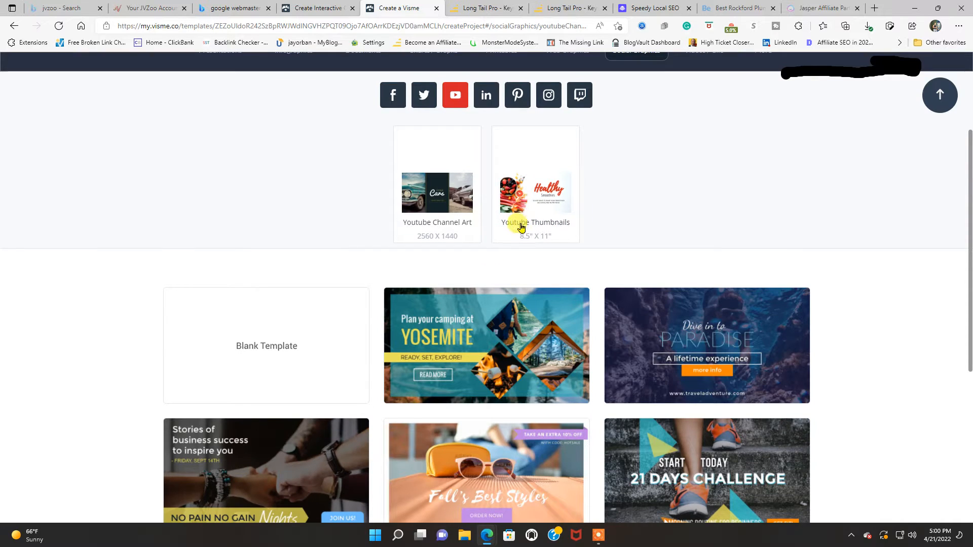
pyautogui.moveTo(504, 373)
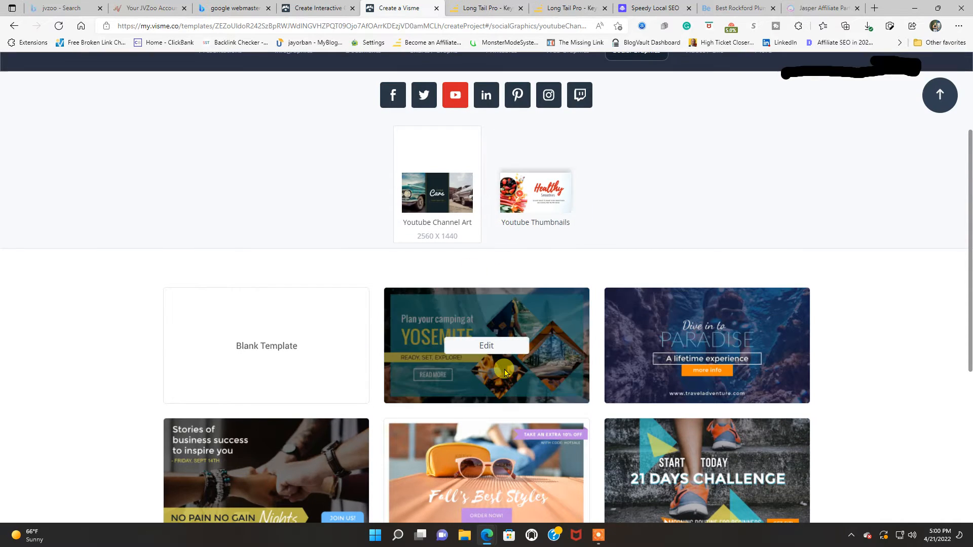
pyautogui.moveTo(314, 376)
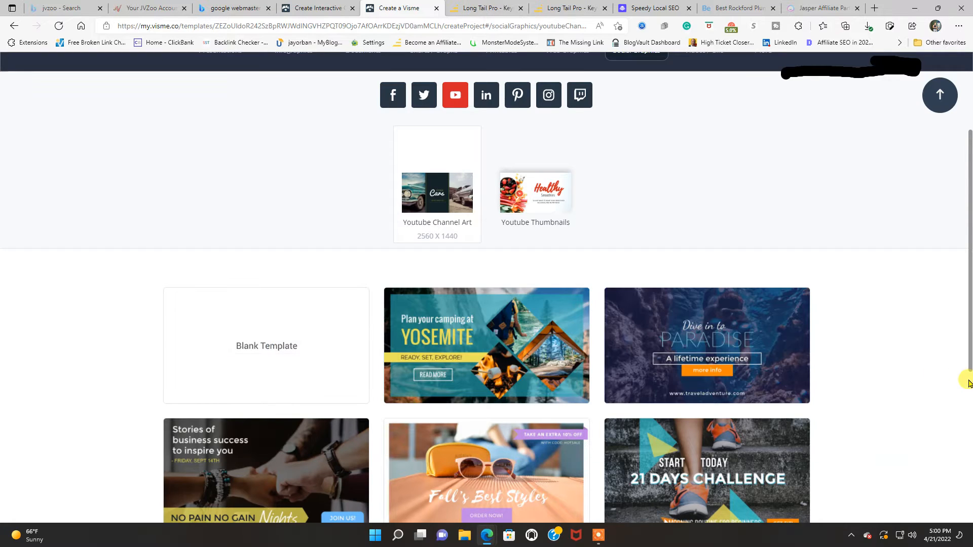
pyautogui.scroll(-5, 858, 357)
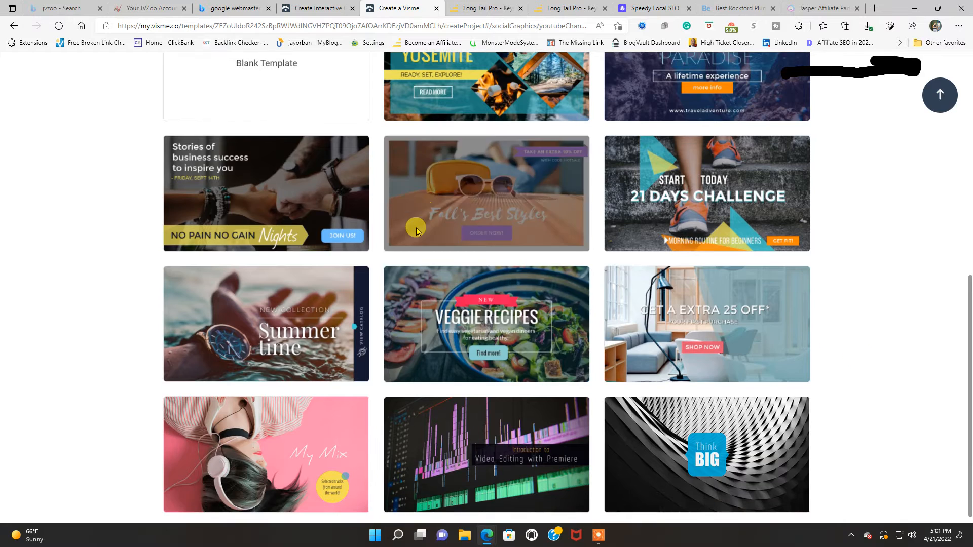
pyautogui.moveTo(229, 219)
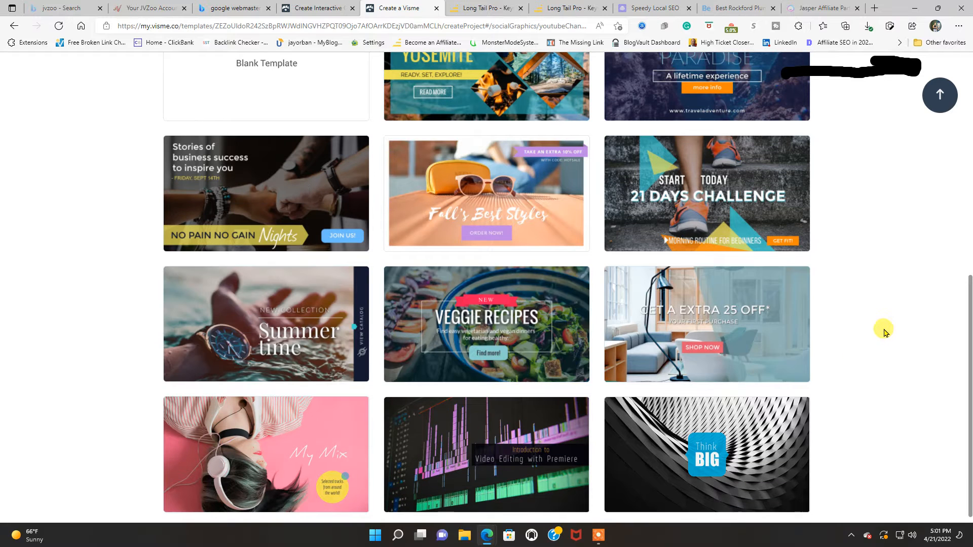
pyautogui.scroll(-1, 883, 329)
pyautogui.scroll(-7, 922, 343)
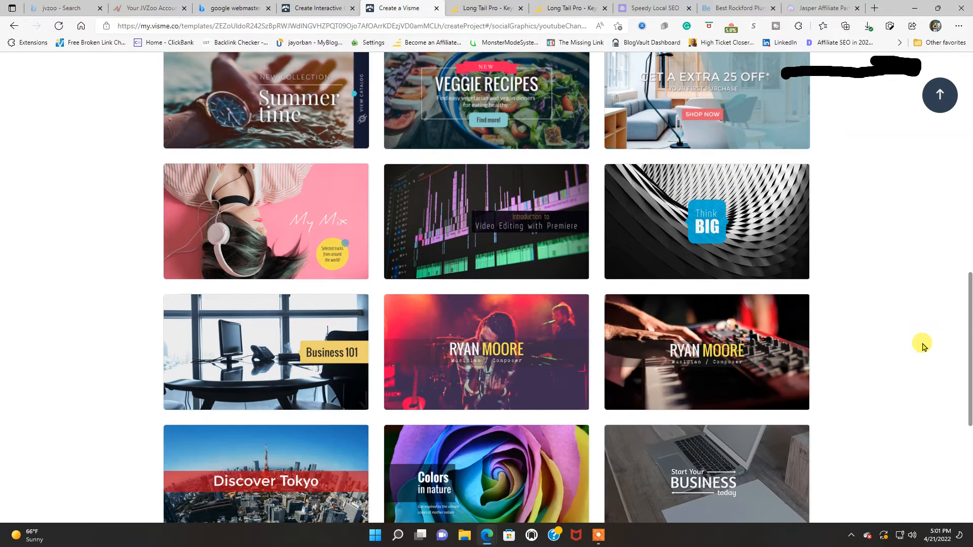
pyautogui.scroll(-3, 923, 346)
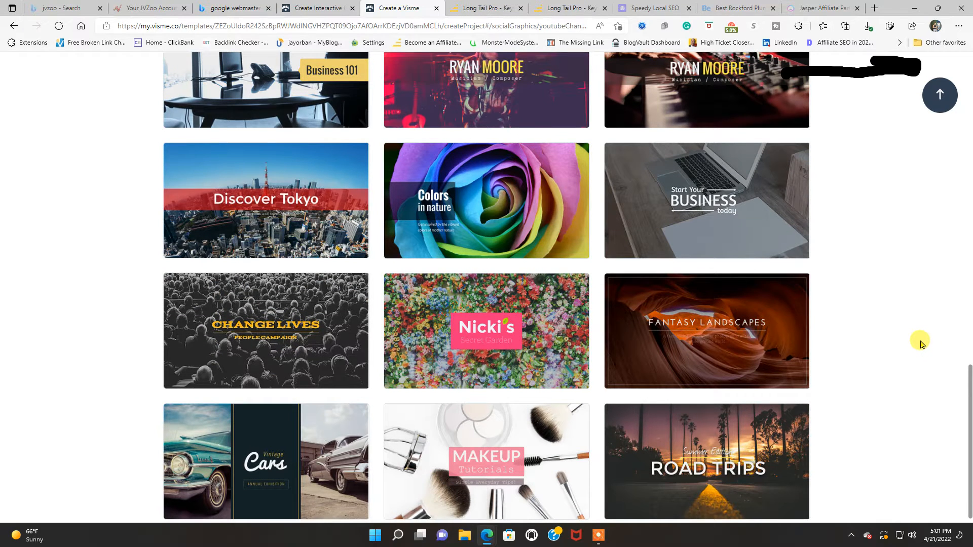
pyautogui.scroll(-8, 923, 343)
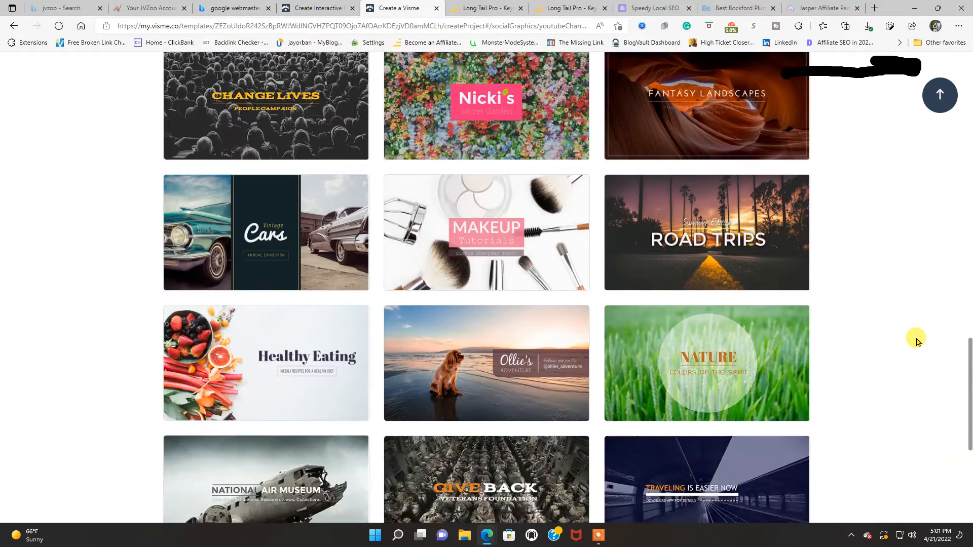
pyautogui.scroll(-3, 916, 340)
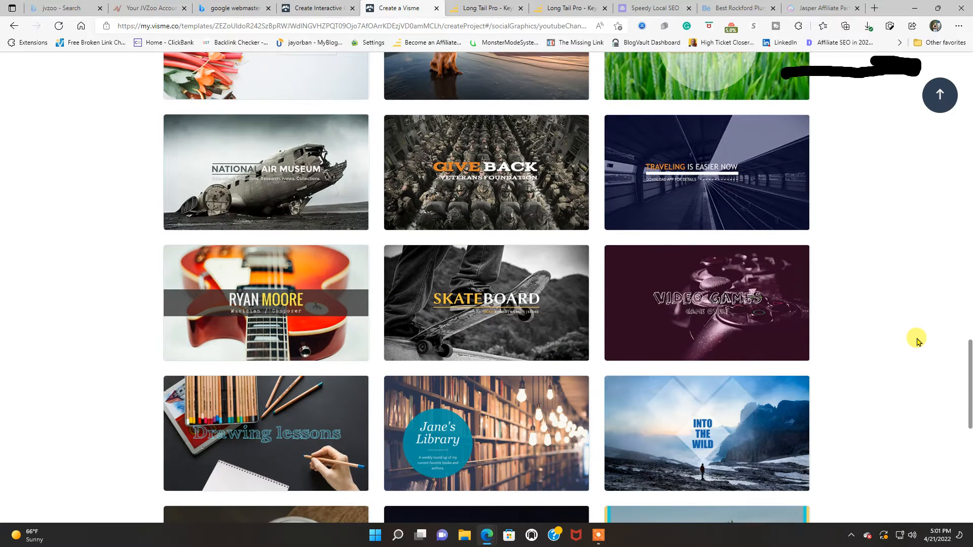
pyautogui.scroll(-3, 916, 341)
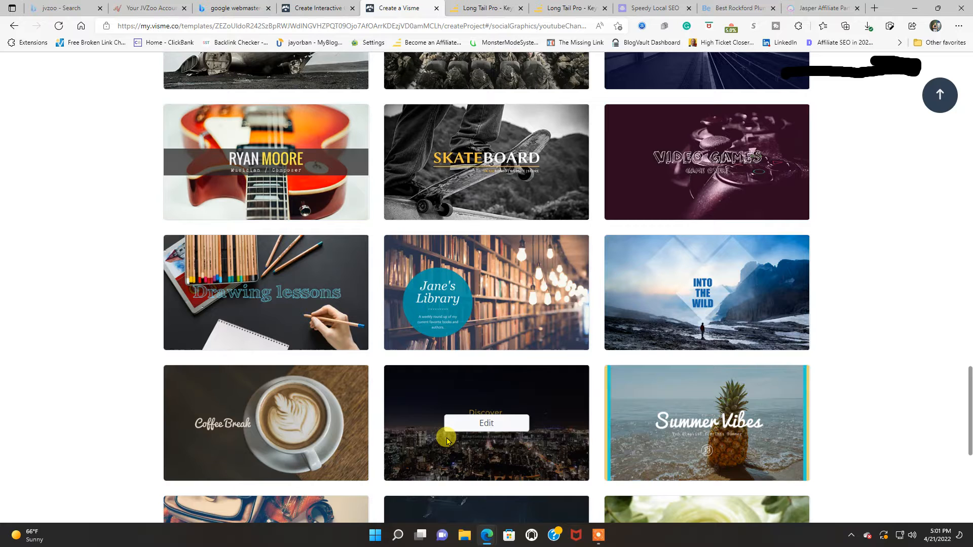
pyautogui.scroll(-4, 905, 334)
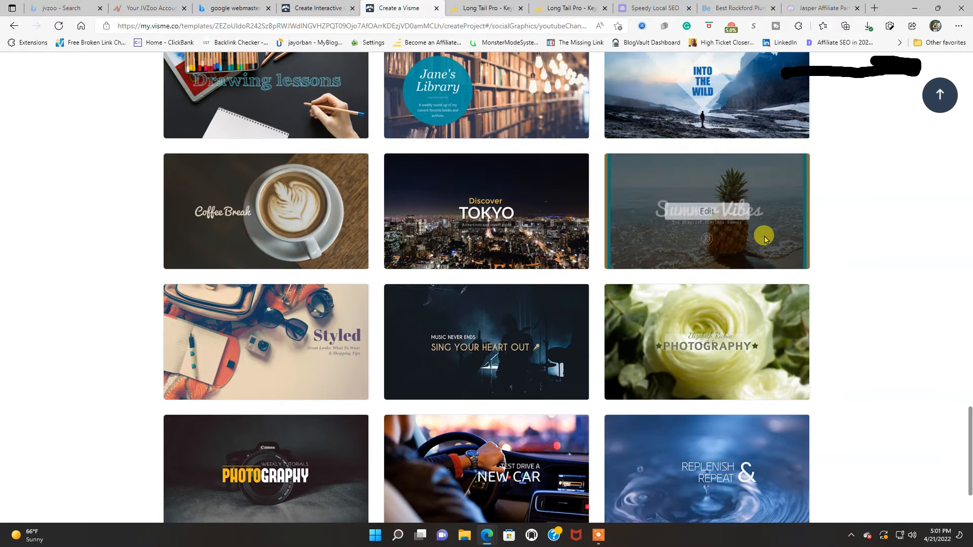
pyautogui.scroll(-3, 921, 286)
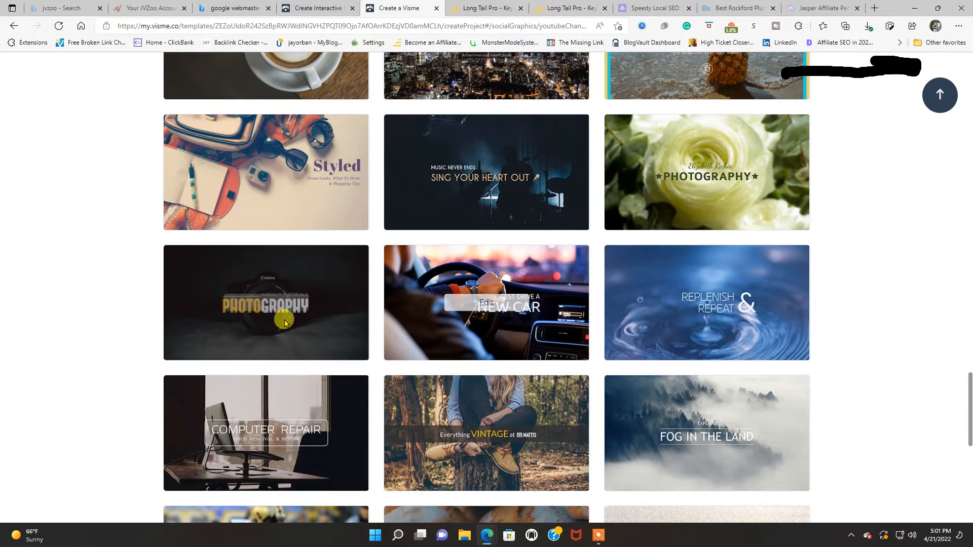
pyautogui.scroll(-3, 302, 319)
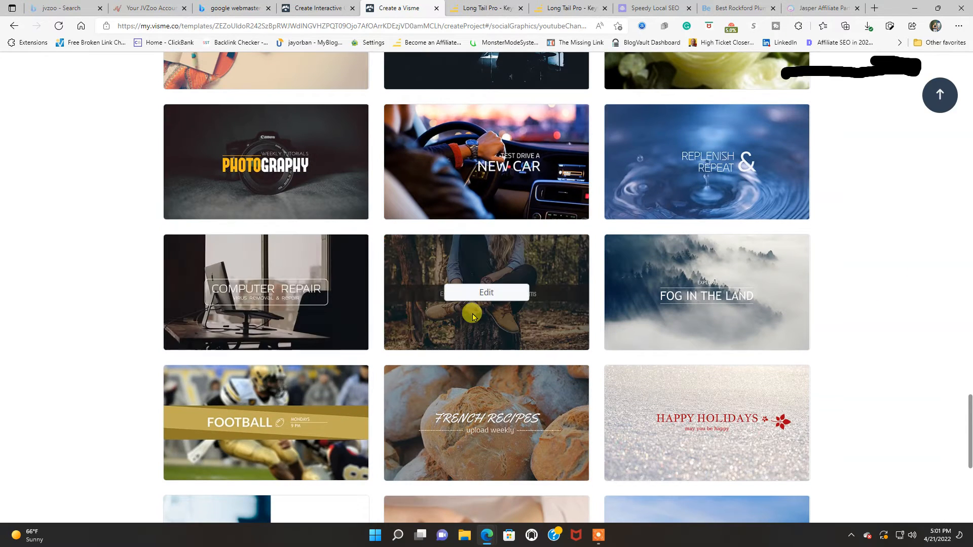
pyautogui.scroll(-4, 887, 300)
pyautogui.scroll(-3, 889, 304)
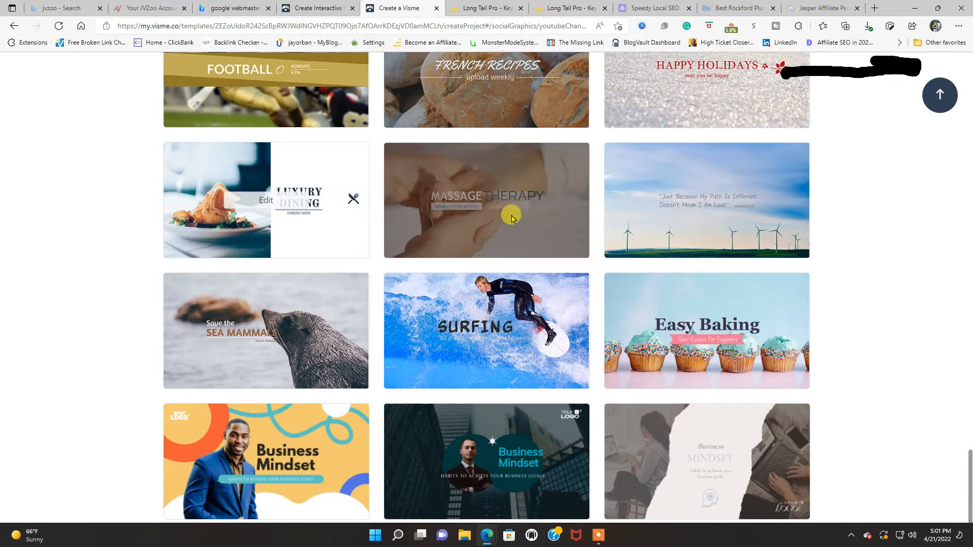
pyautogui.scroll(-1, 608, 238)
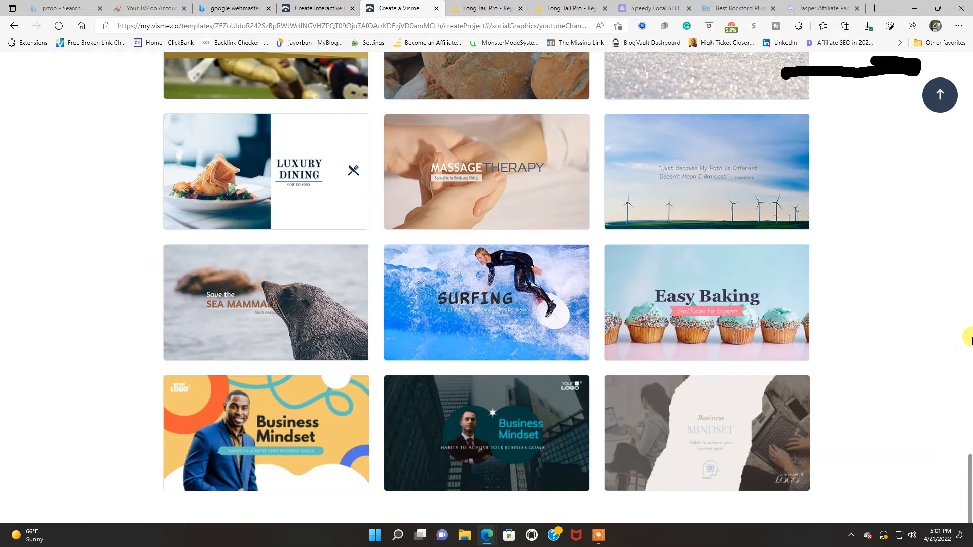
# Open the Blank Template from the YouTube templates for editing
pyautogui.scroll(20, 884, 261)
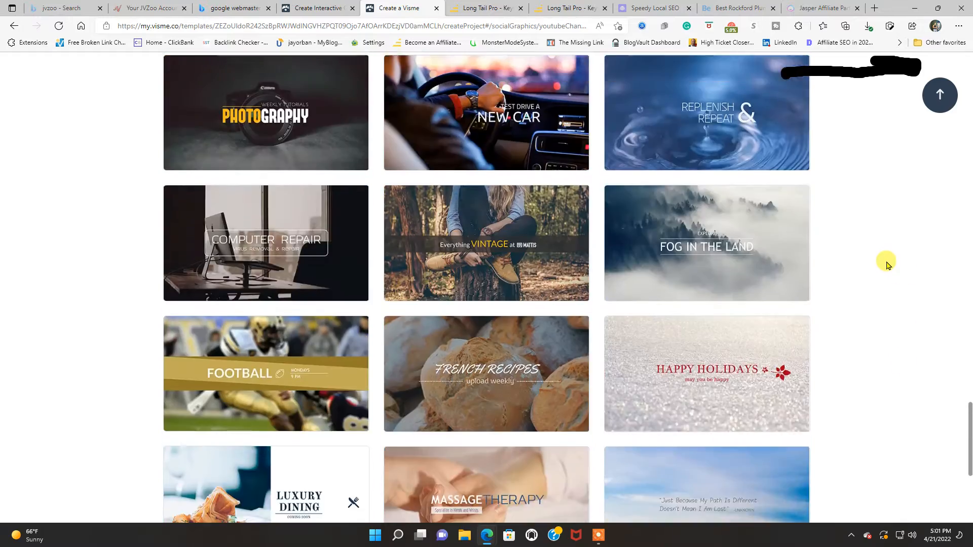
pyautogui.scroll(3, 872, 273)
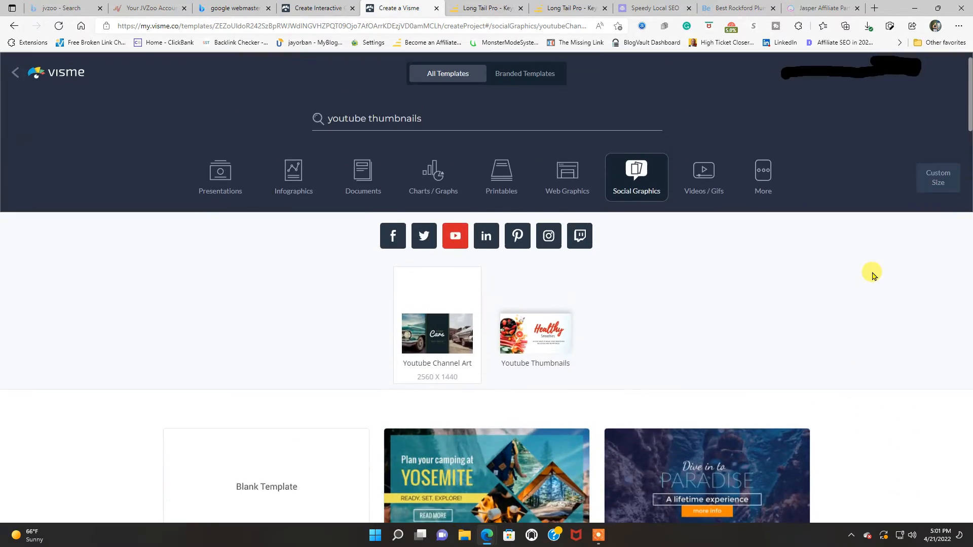
pyautogui.scroll(-4, 868, 271)
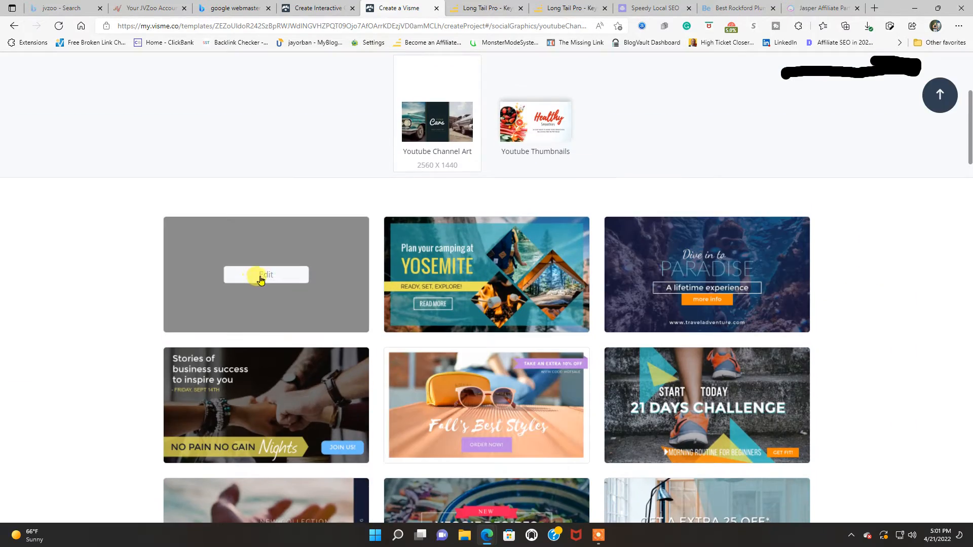
pyautogui.click(260, 275)
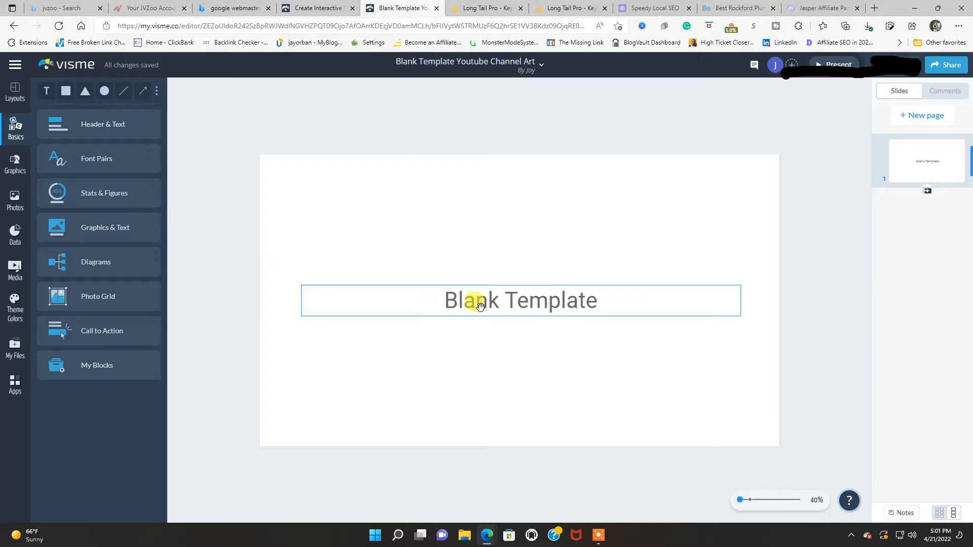
# Replace the "Blank Template" placeholder text with "How To Create Youtube Banners Quickly, Efficiently, And Professionally"
pyautogui.click(478, 304)
pyautogui.click(450, 303)
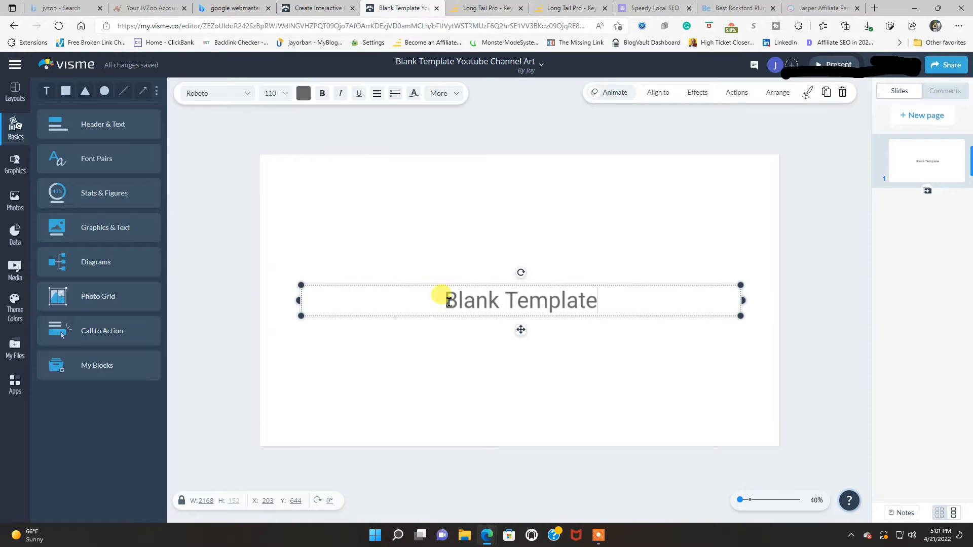
pyautogui.moveTo(446, 300); pyautogui.dragTo(601, 296)
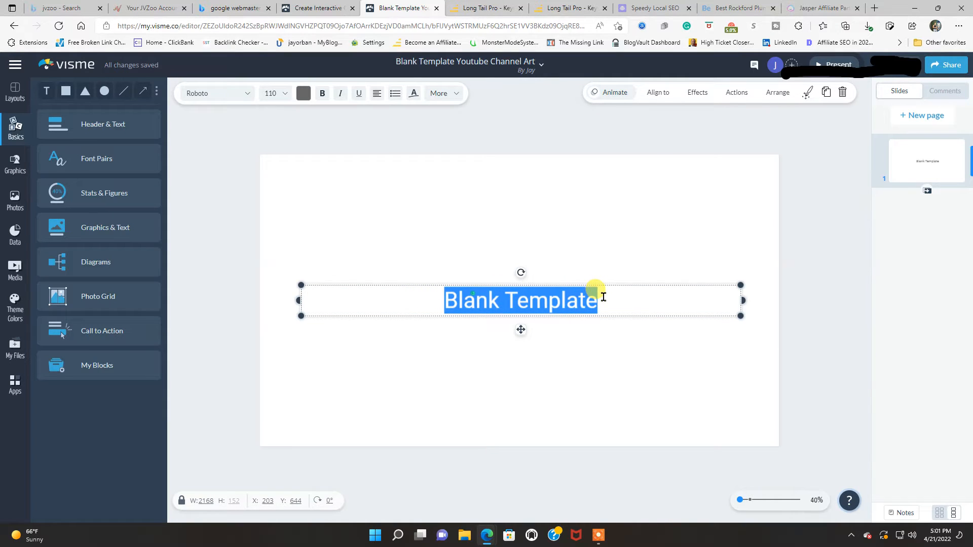
pyautogui.press('BackSpace')
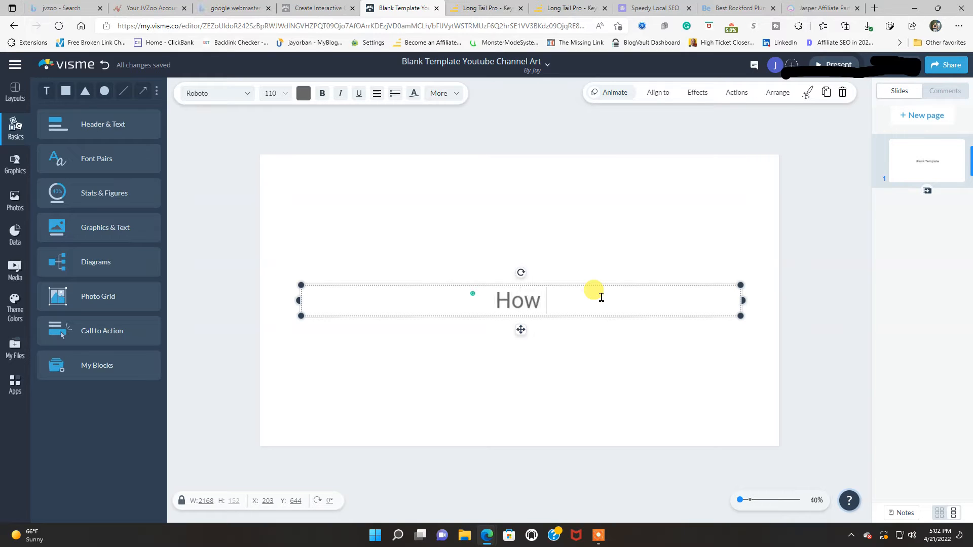
pyautogui.write('o ')
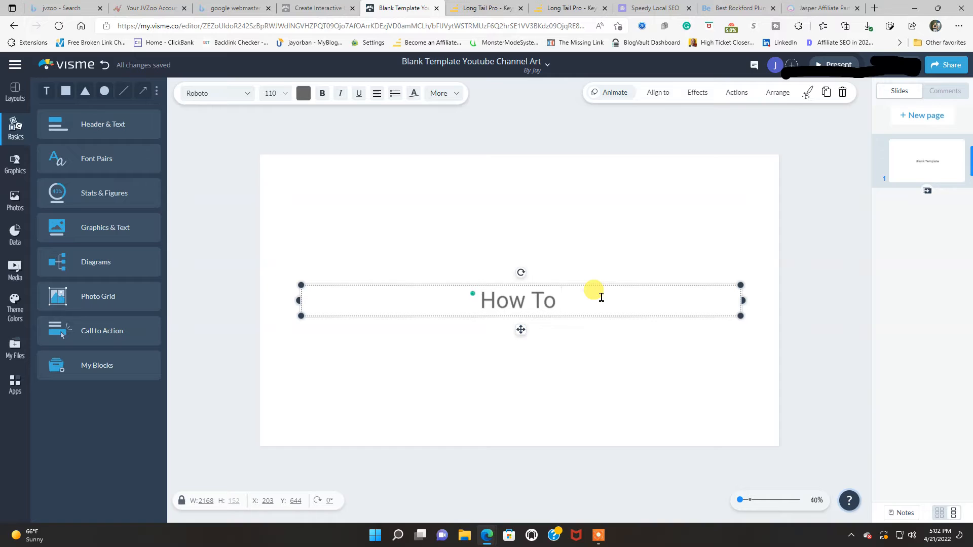
pyautogui.write('Create ')
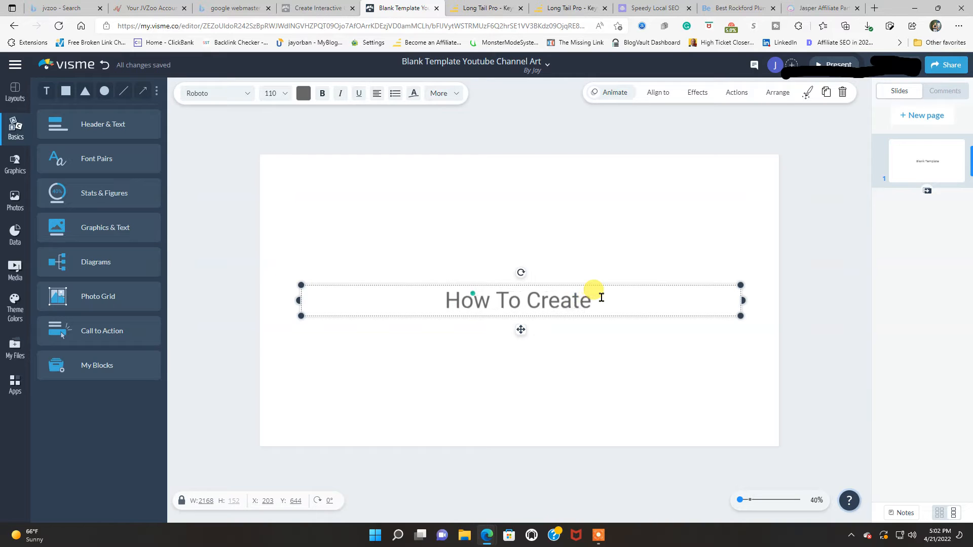
pyautogui.write('Youtube ')
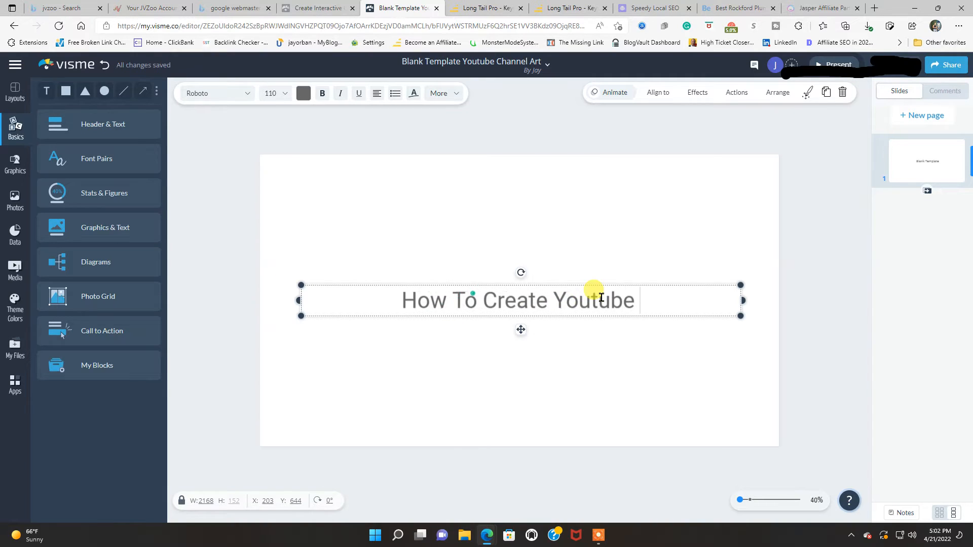
pyautogui.write('Banners ')
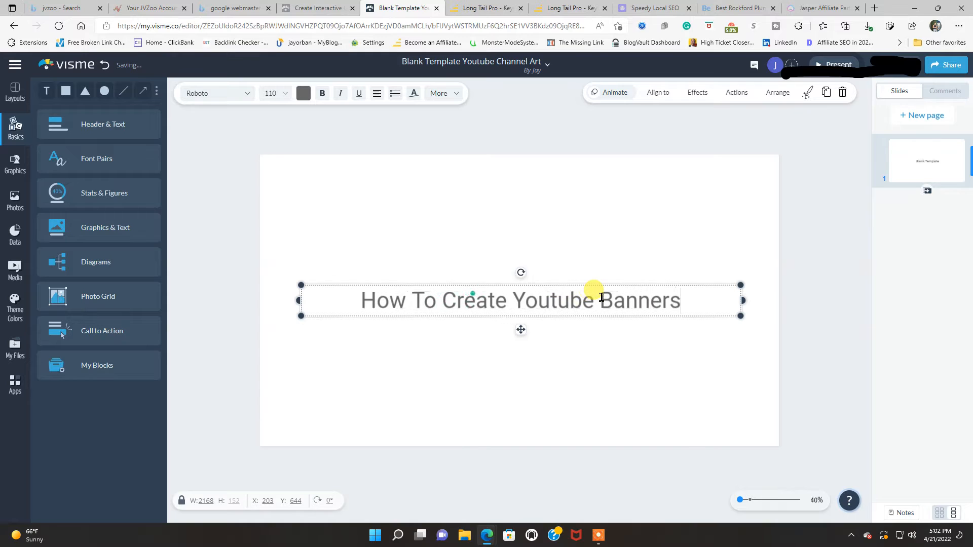
pyautogui.write('Qu')
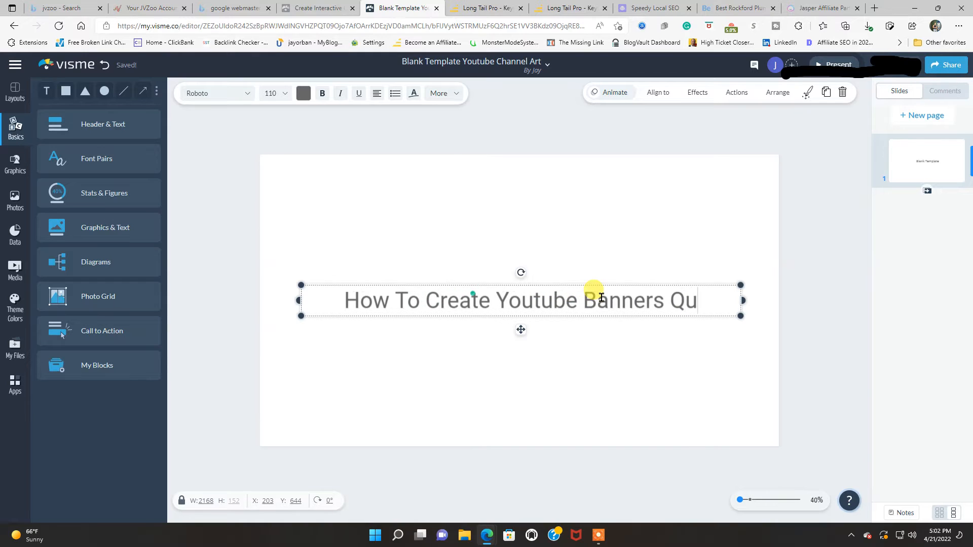
pyautogui.write('ickly,')
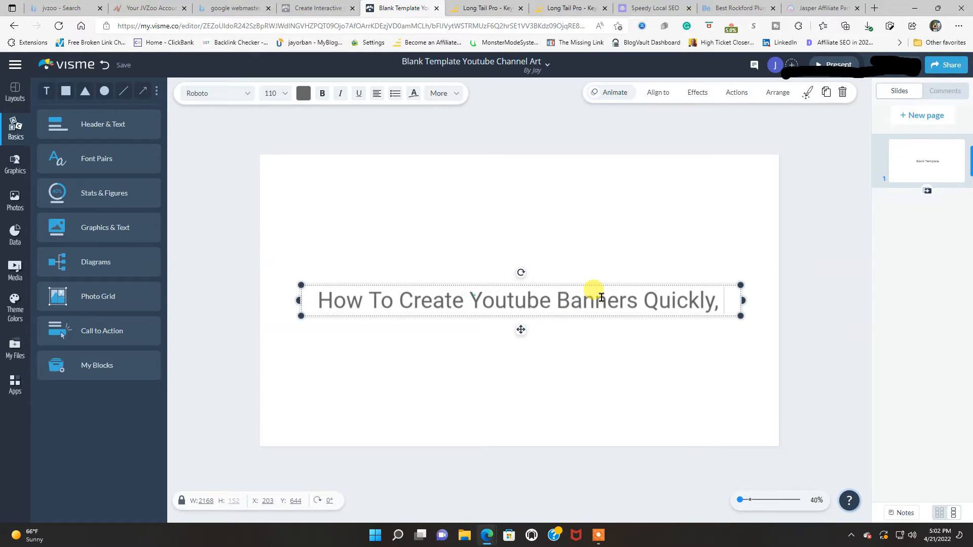
pyautogui.write(' Efficientely')
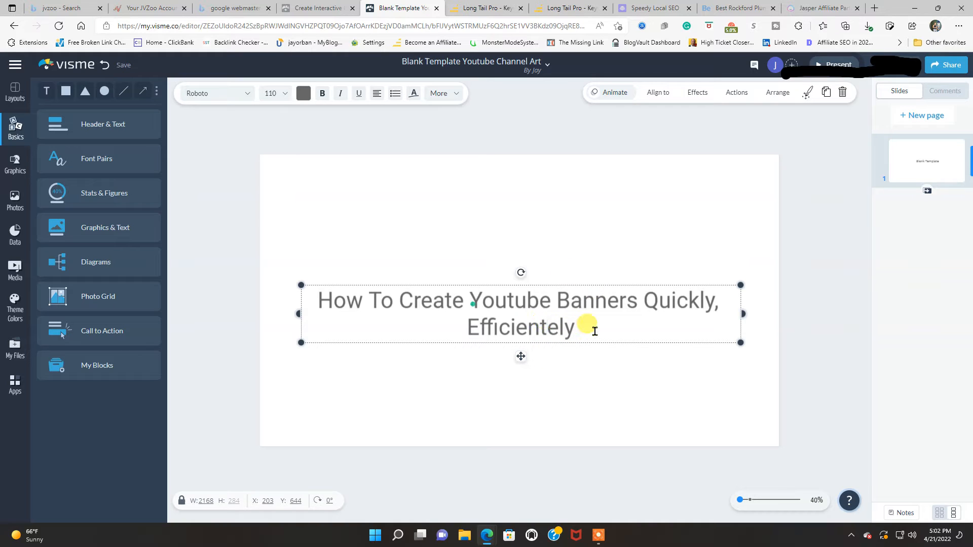
pyautogui.press('Delete')
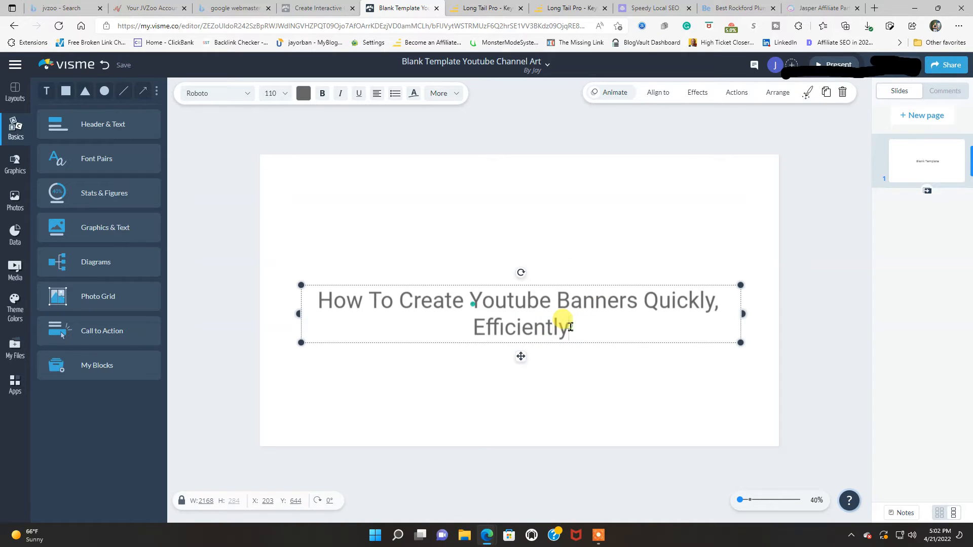
pyautogui.write(', ')
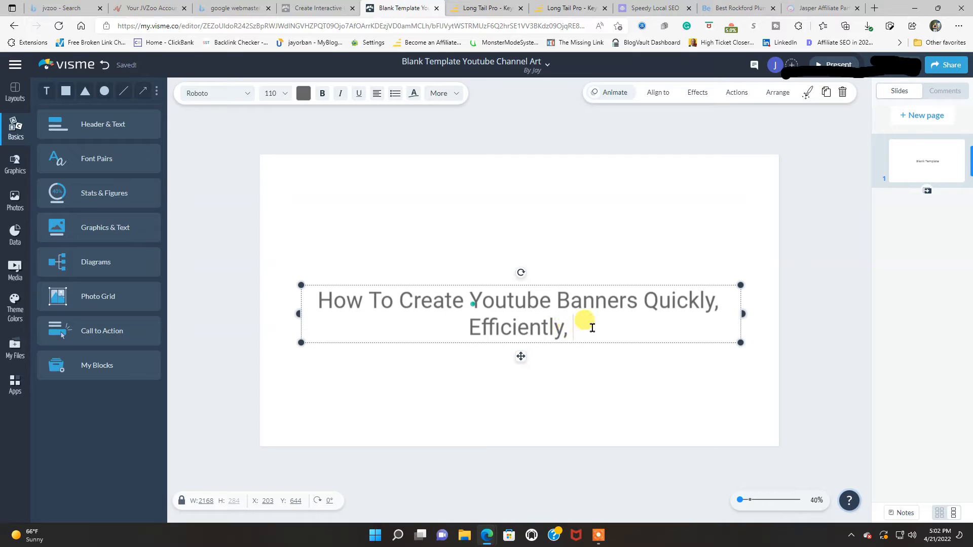
pyautogui.write('And')
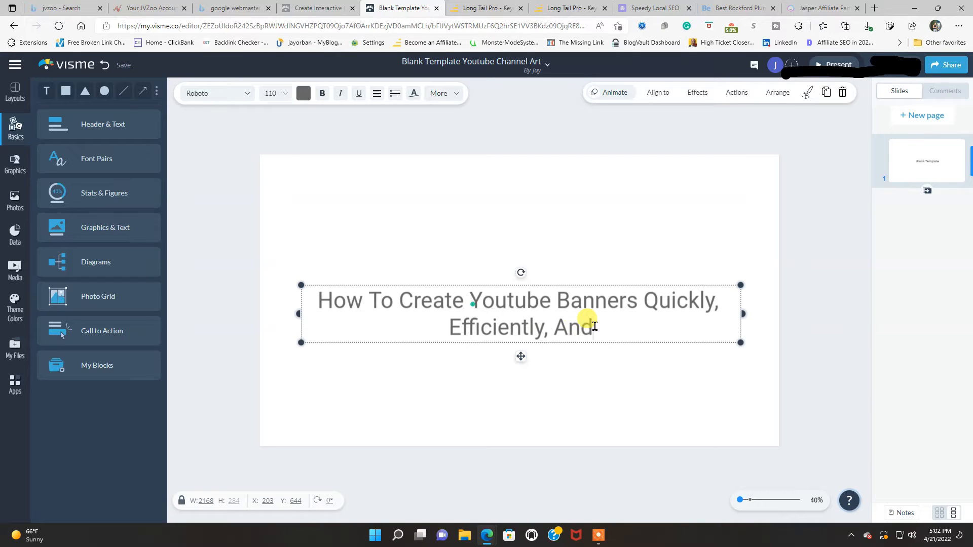
pyautogui.write(' Professional')
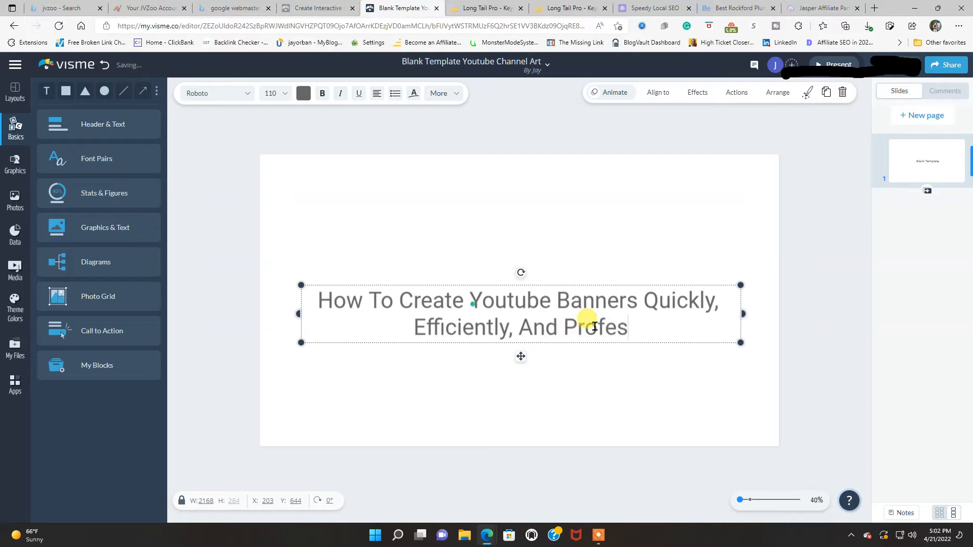
pyautogui.write('ly')
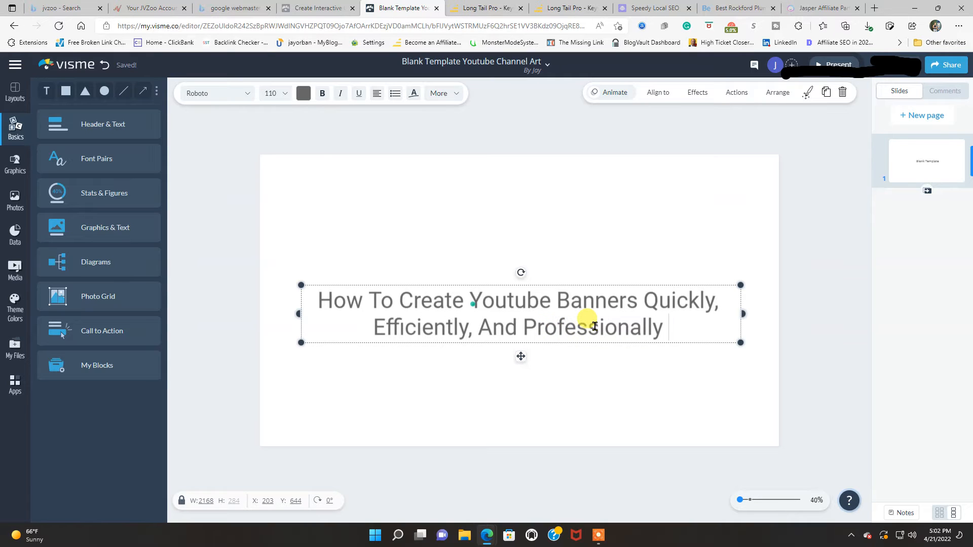
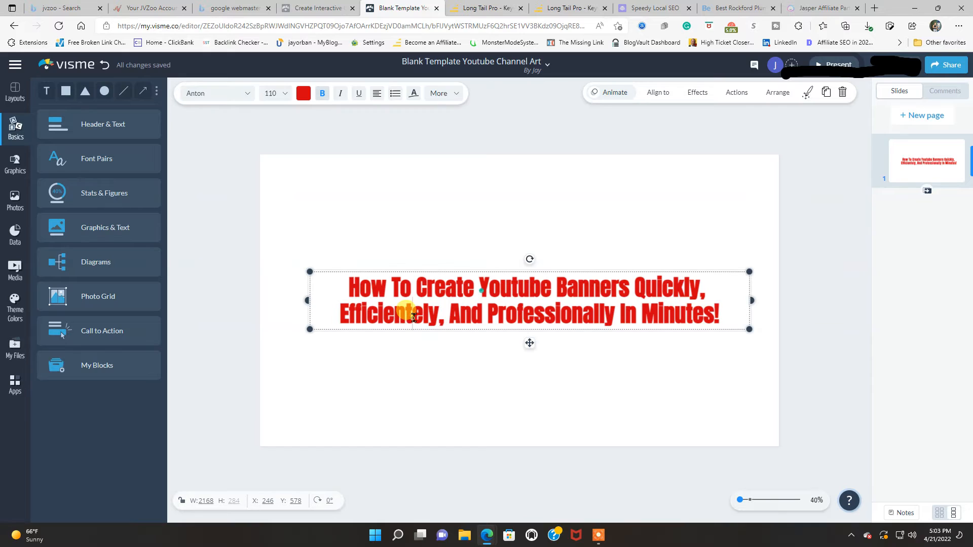
# Change the spelling of "Efficientely" in the headline to "Efficientley" and deselect the text
pyautogui.press('Delete')
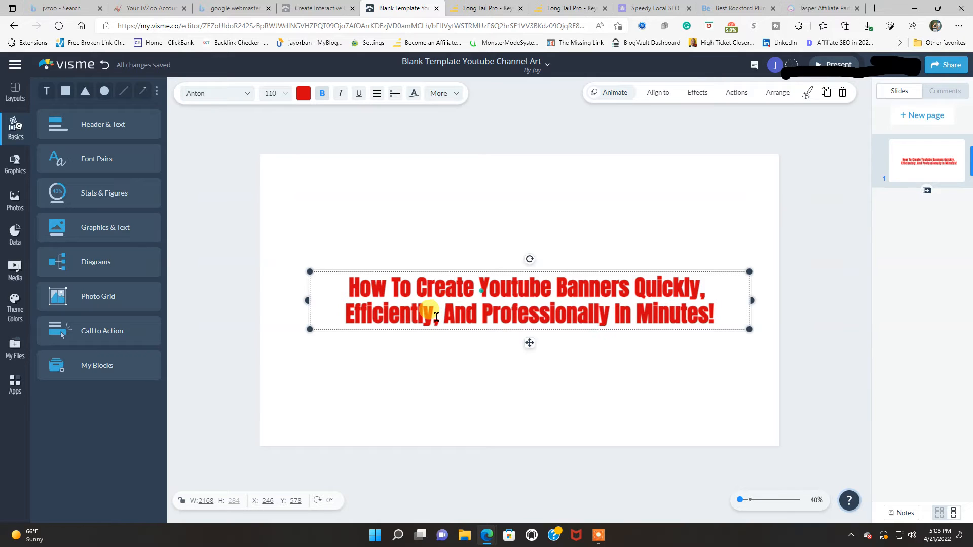
pyautogui.write('e')
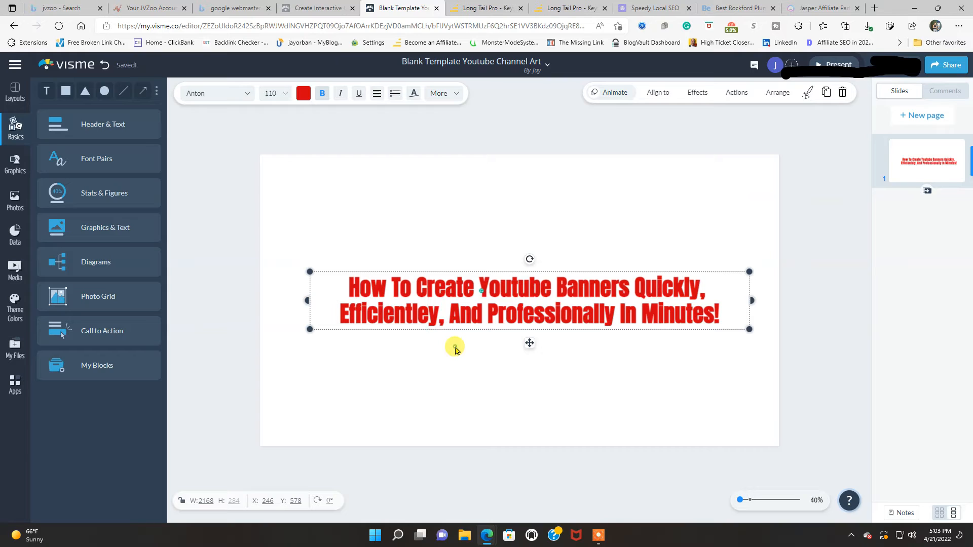
pyautogui.click(455, 349)
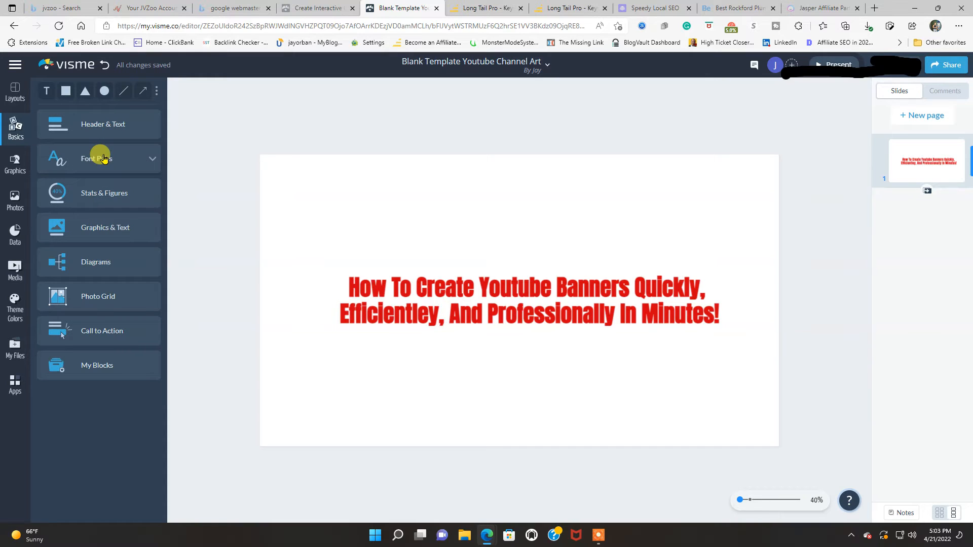
# Search the stock photos for "youtube"
pyautogui.click(22, 201)
pyautogui.click(74, 94)
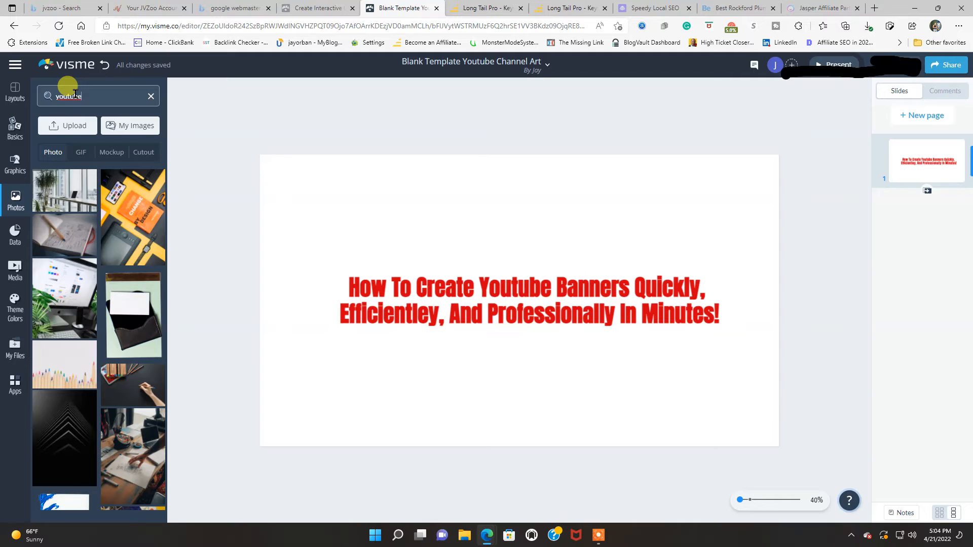
pyautogui.press('Return')
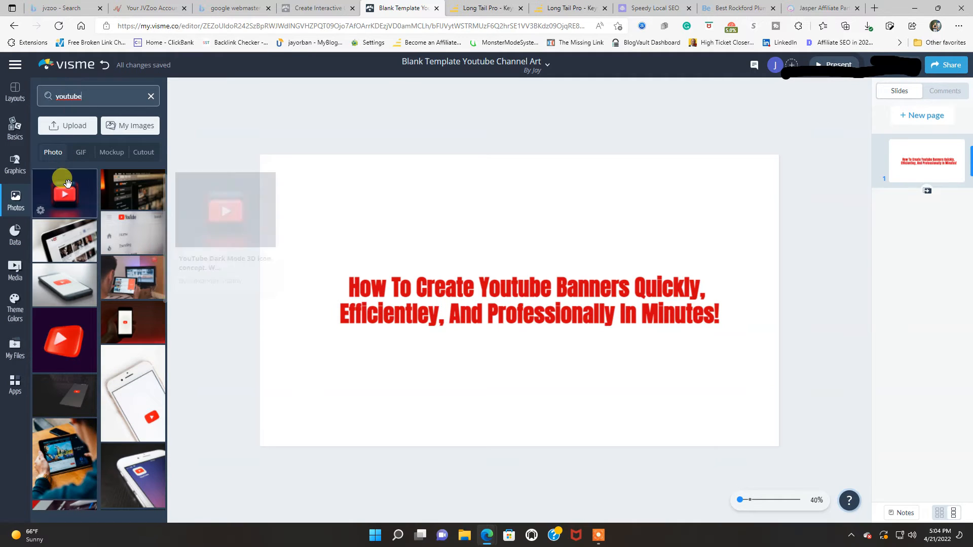
# Set the "YouTube on a phone" photo as the slide background
pyautogui.moveTo(108, 235)
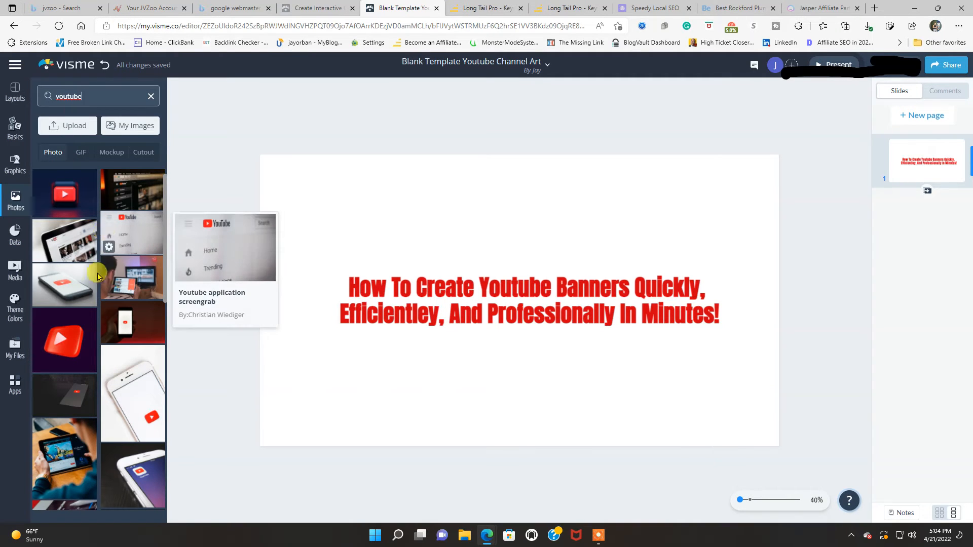
pyautogui.moveTo(71, 293)
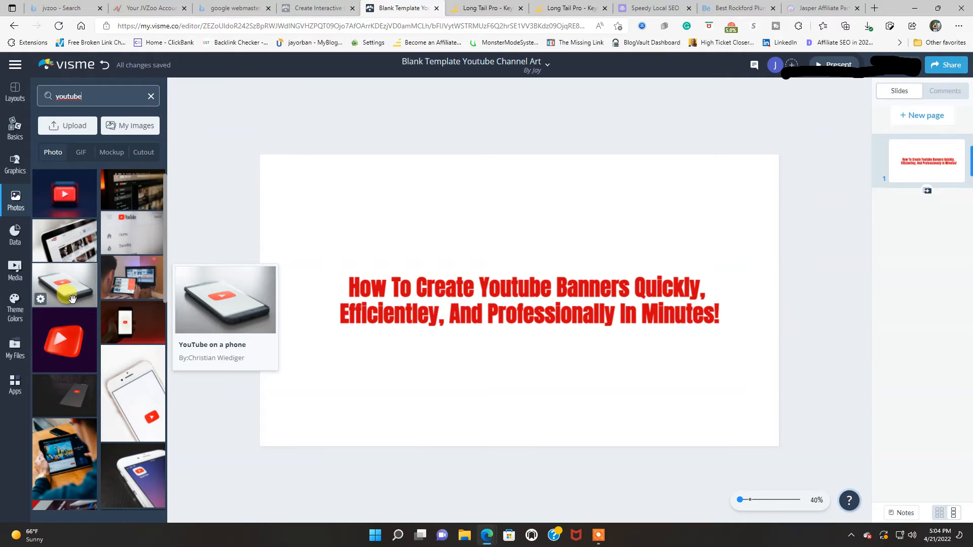
pyautogui.moveTo(68, 346)
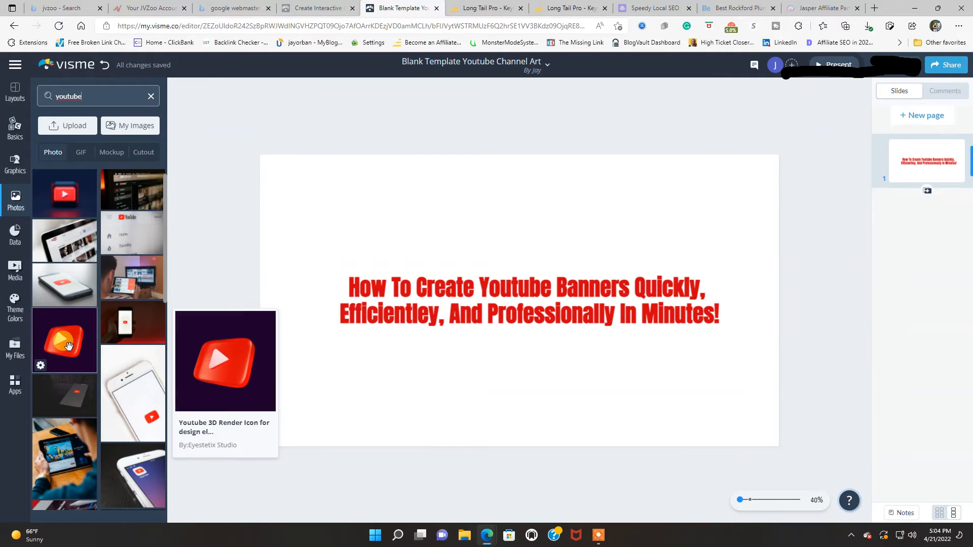
pyautogui.click(40, 301)
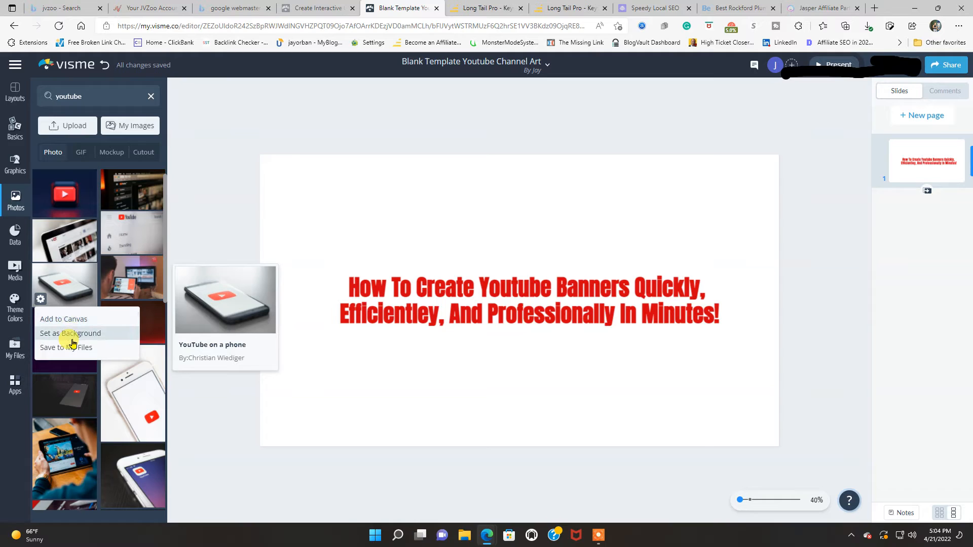
pyautogui.click(72, 333)
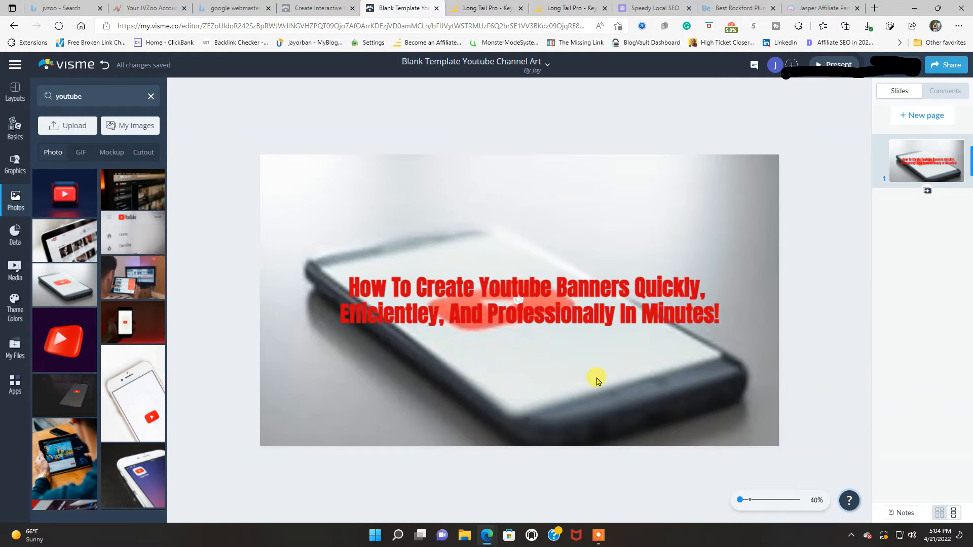
# Move the headline above the phone to the slide's upper edge, at about X 226, Y 36
pyautogui.click(597, 298)
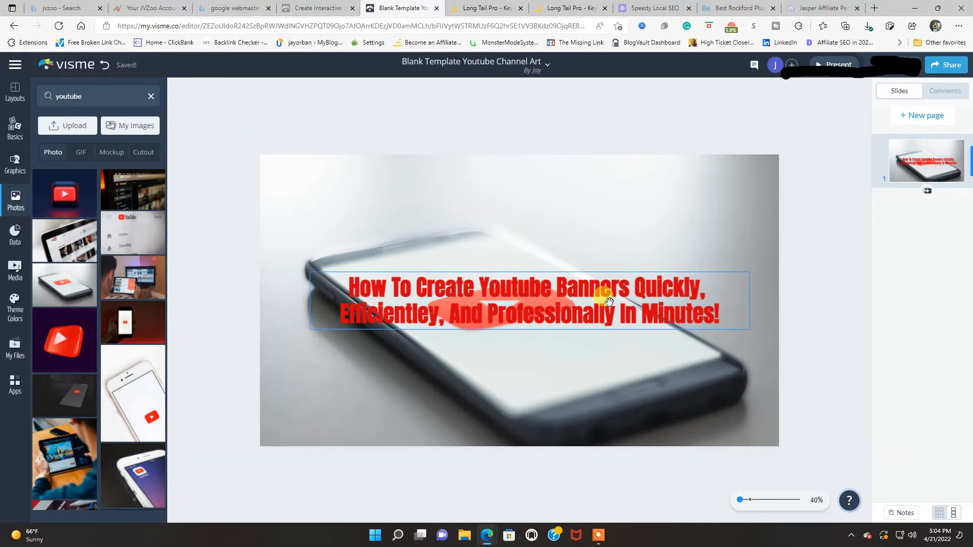
pyautogui.moveTo(596, 297); pyautogui.dragTo(605, 193)
pyautogui.click(741, 275)
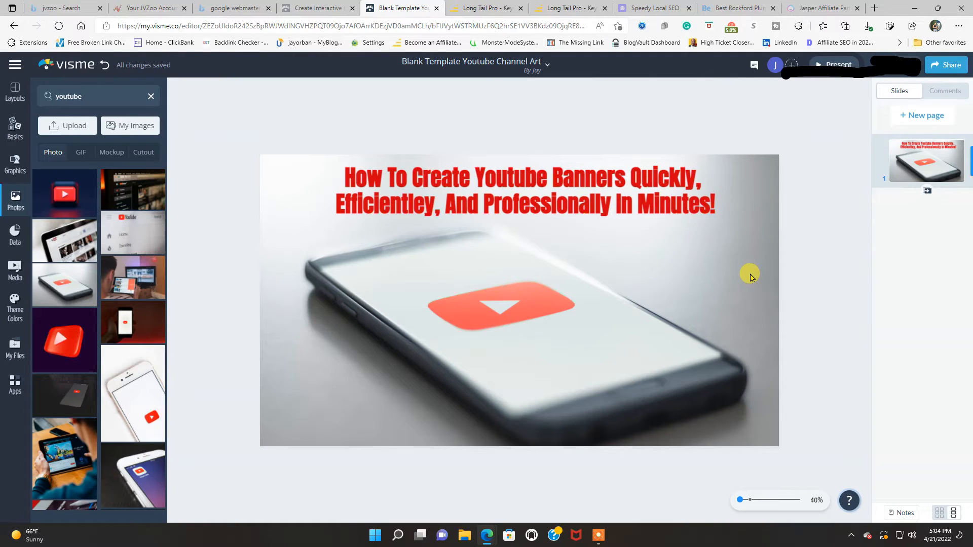
# Set the font size of the entire headline to 130
pyautogui.click(335, 175)
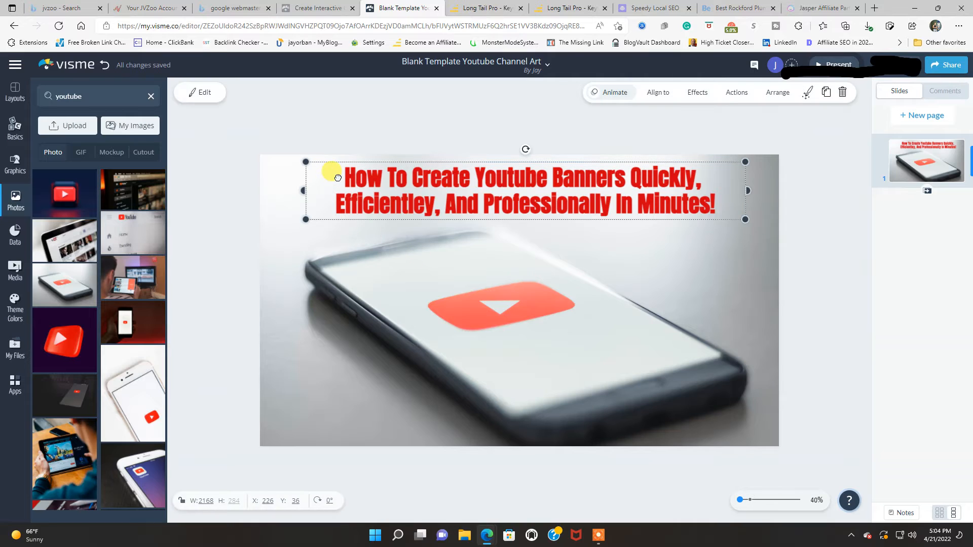
pyautogui.moveTo(337, 177); pyautogui.dragTo(722, 206)
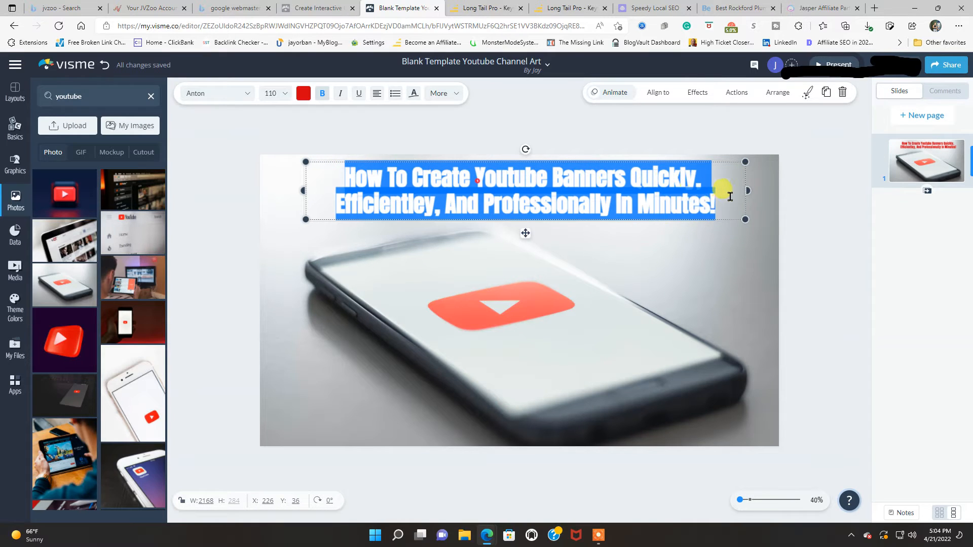
pyautogui.click(285, 94)
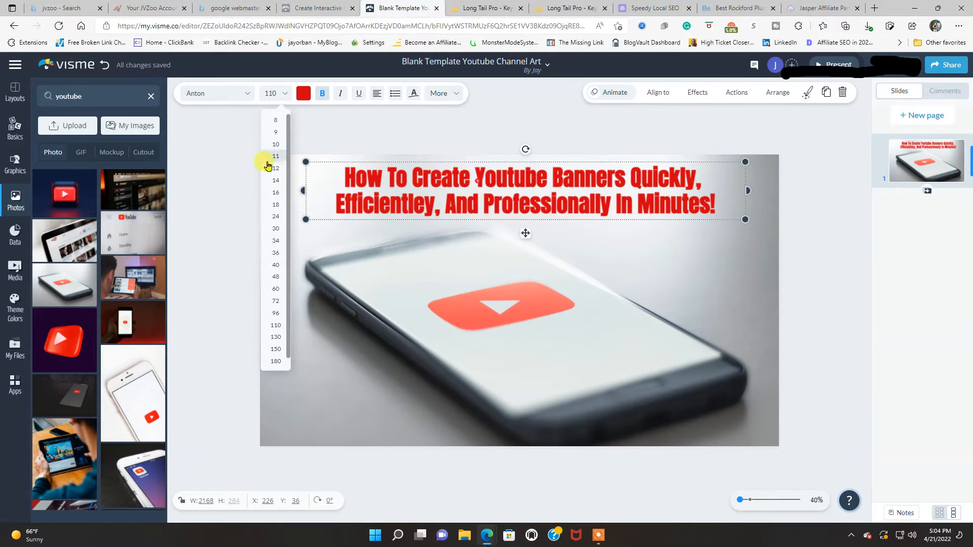
pyautogui.click(273, 338)
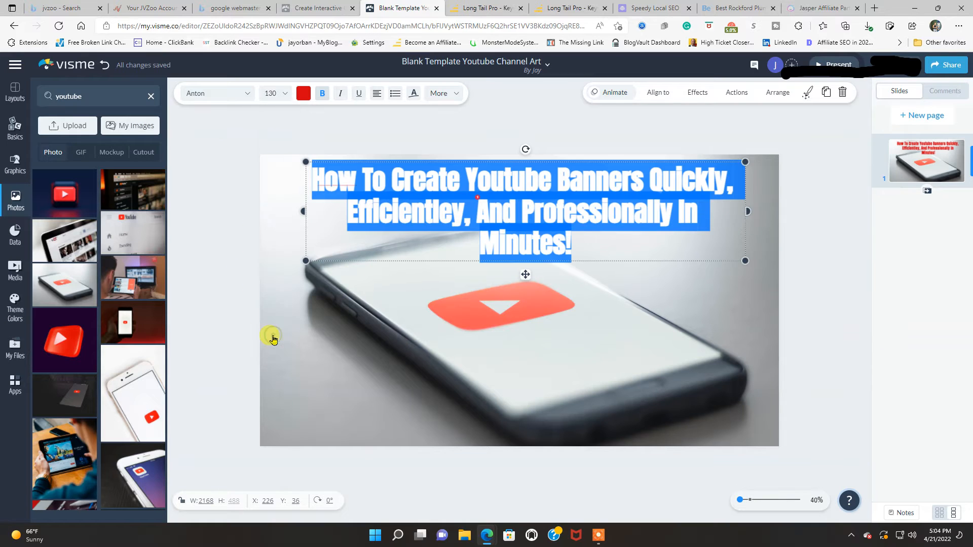
pyautogui.click(696, 293)
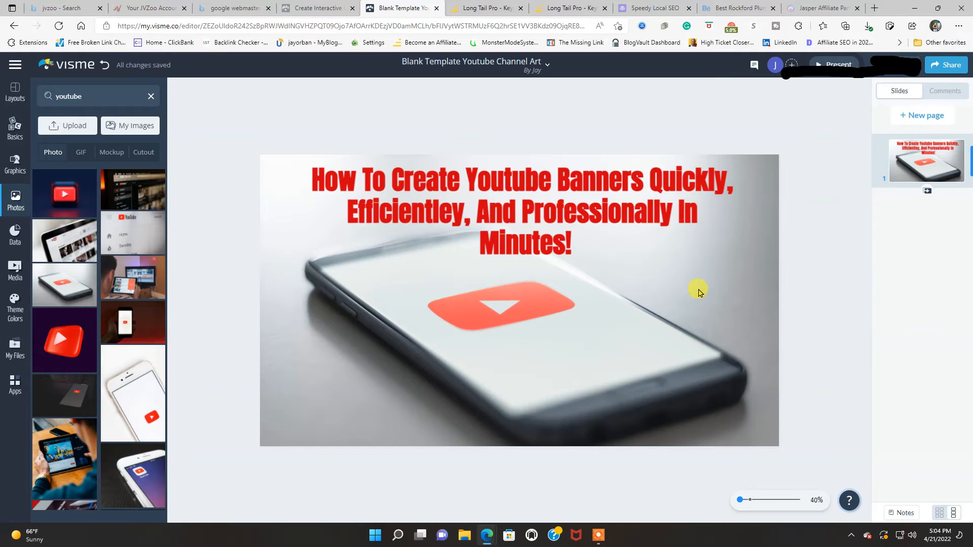
# Switch the photo library to cutouts and clear the "youtube" search term to browse all cutout images
pyautogui.click(138, 161)
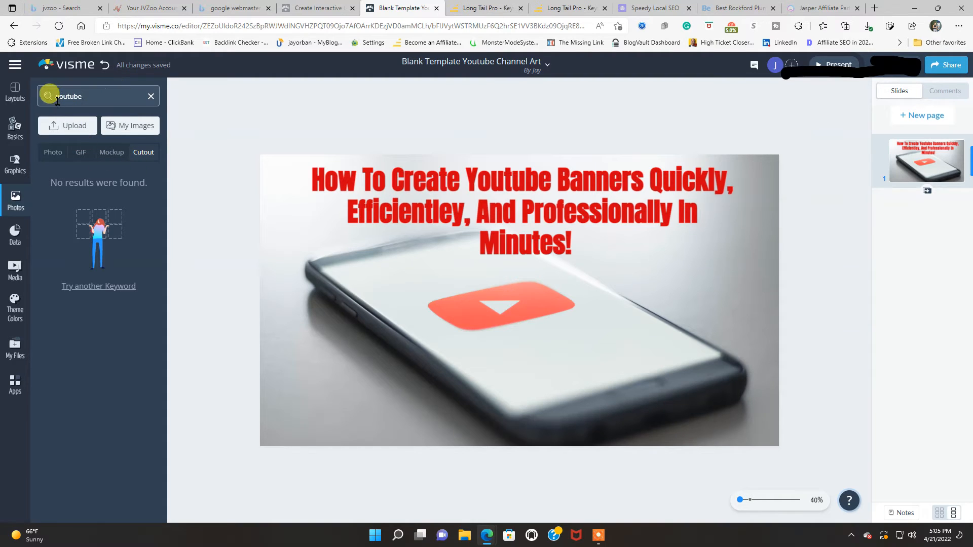
pyautogui.moveTo(55, 96); pyautogui.dragTo(103, 100)
pyautogui.press('BackSpace')
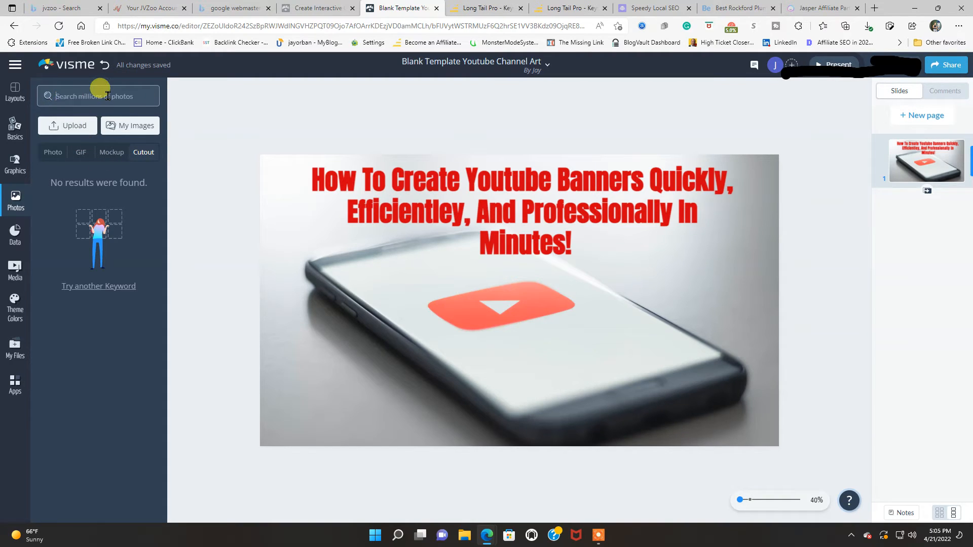
pyautogui.moveTo(117, 312)
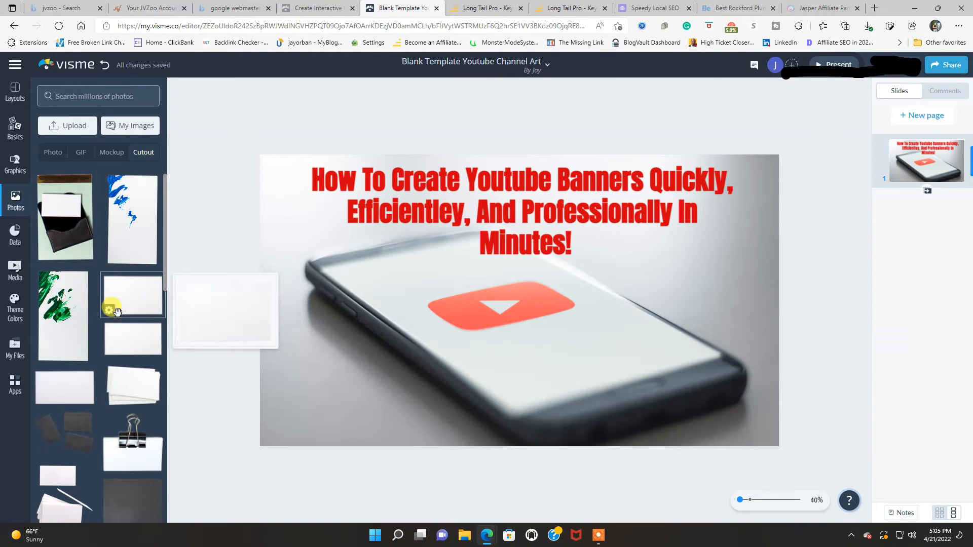
# Add the standing cheetah cutout from the account's own images, shrunk to about 536 × 855 at X 64, Y 567 in the slide's lower-left corner
pyautogui.click(134, 127)
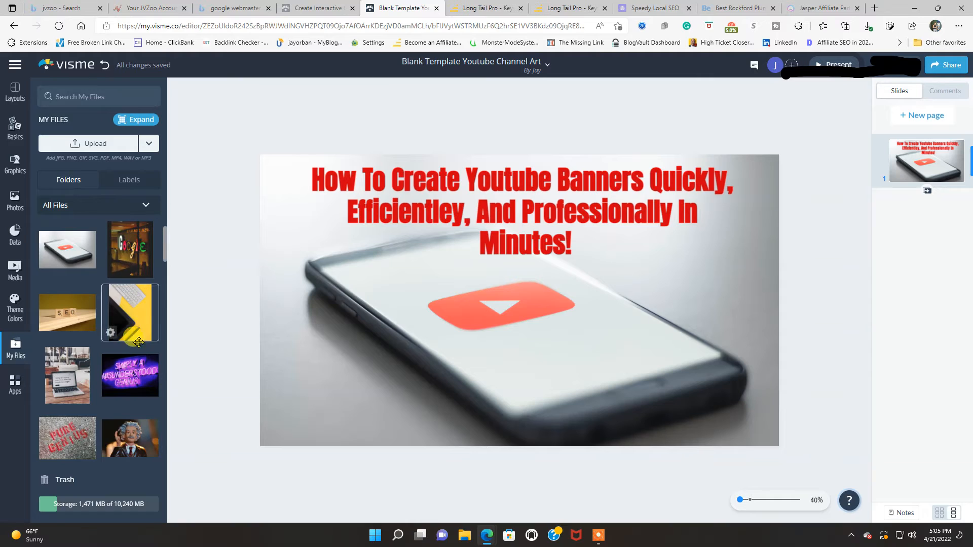
pyautogui.scroll(-4, 116, 304)
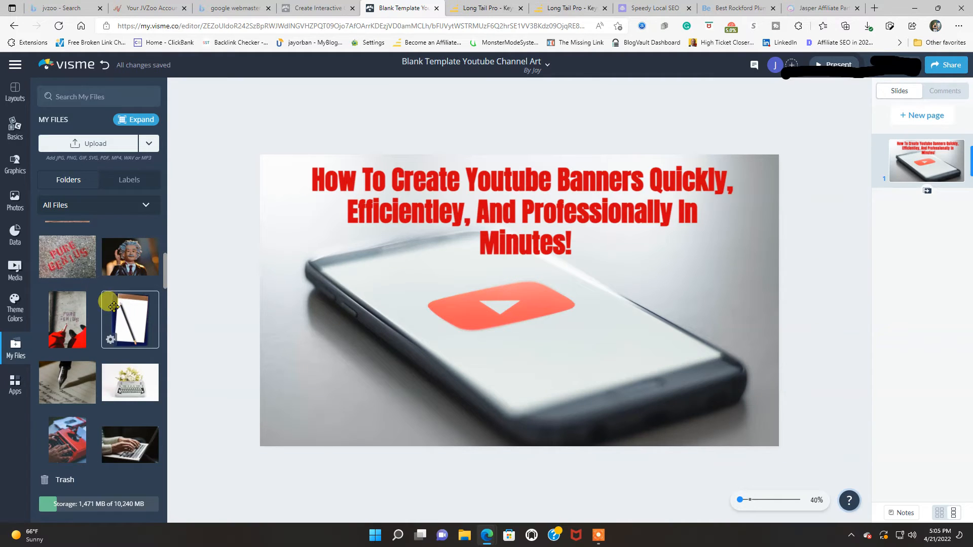
pyautogui.scroll(-2, 114, 307)
pyautogui.scroll(-2, 114, 307)
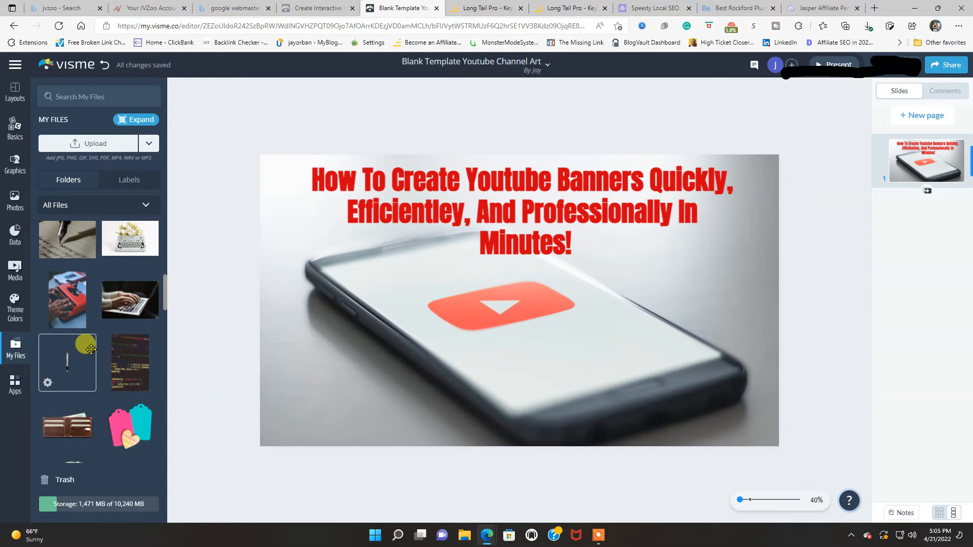
pyautogui.scroll(-2, 120, 363)
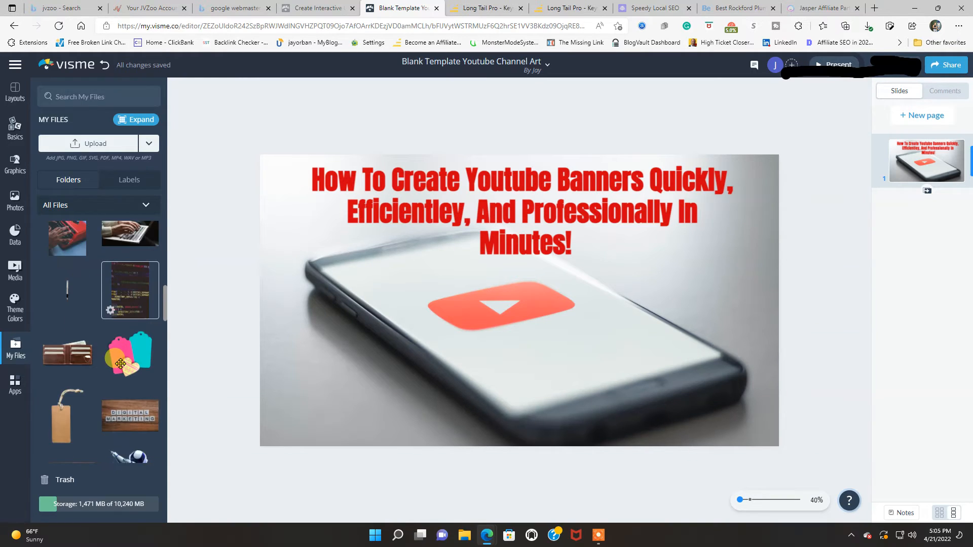
pyautogui.scroll(-1, 120, 363)
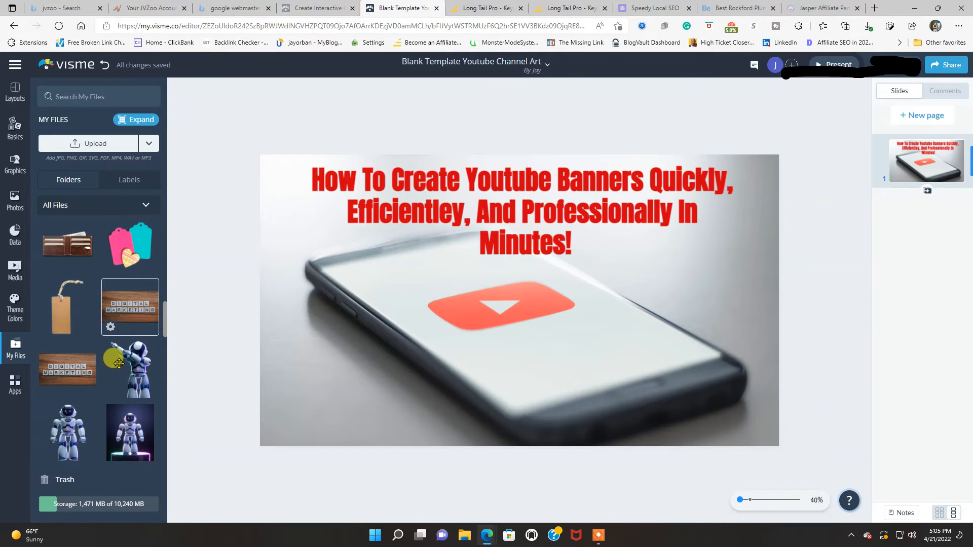
pyautogui.scroll(-5, 104, 375)
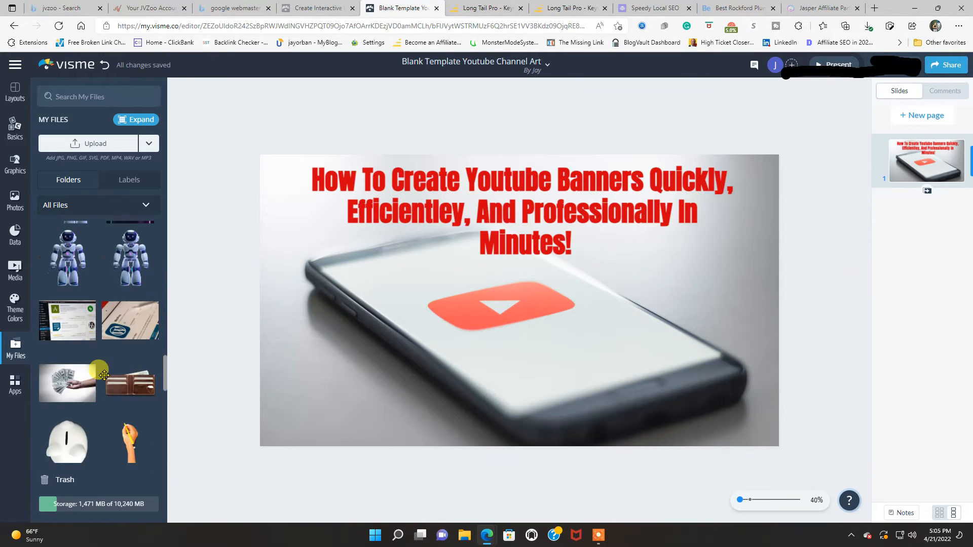
pyautogui.scroll(-5, 104, 375)
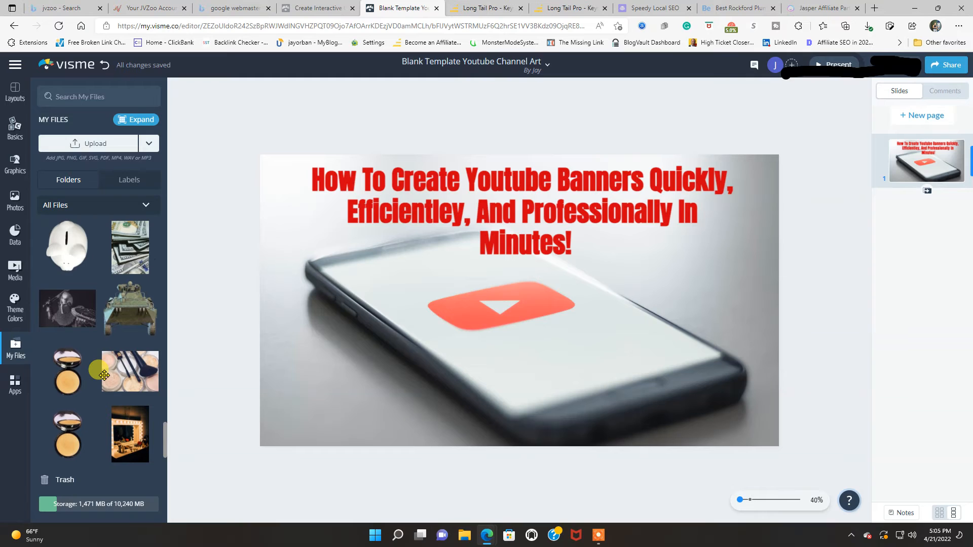
pyautogui.scroll(-5, 132, 340)
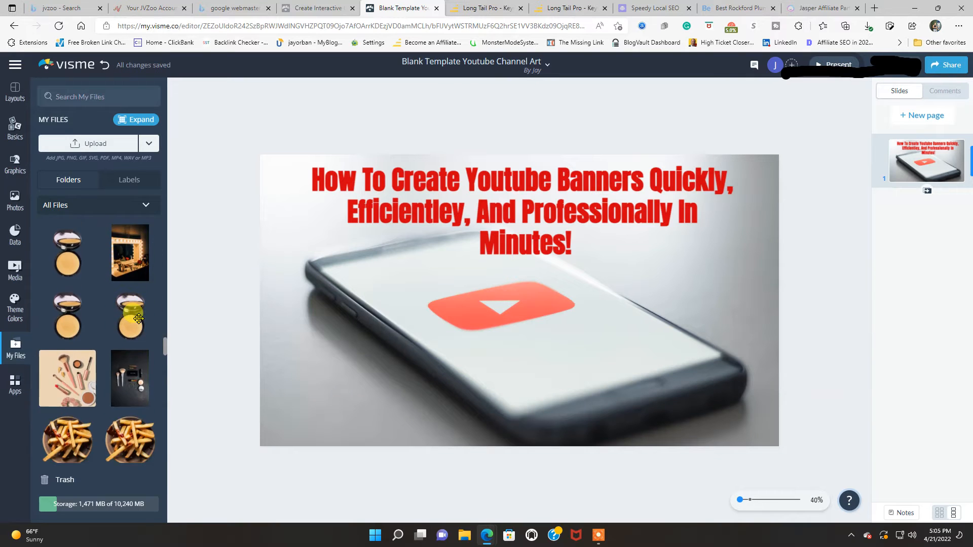
pyautogui.scroll(-10, 139, 318)
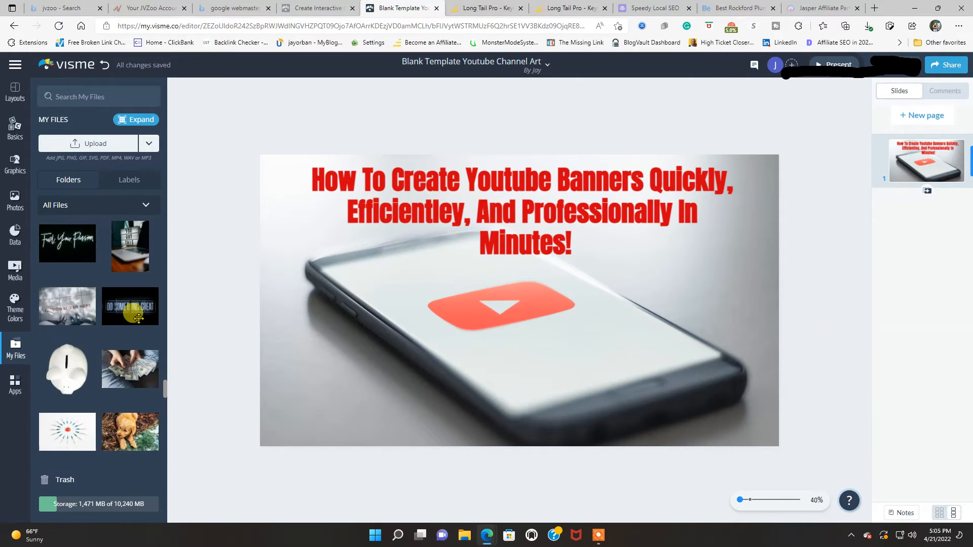
pyautogui.scroll(-10, 138, 317)
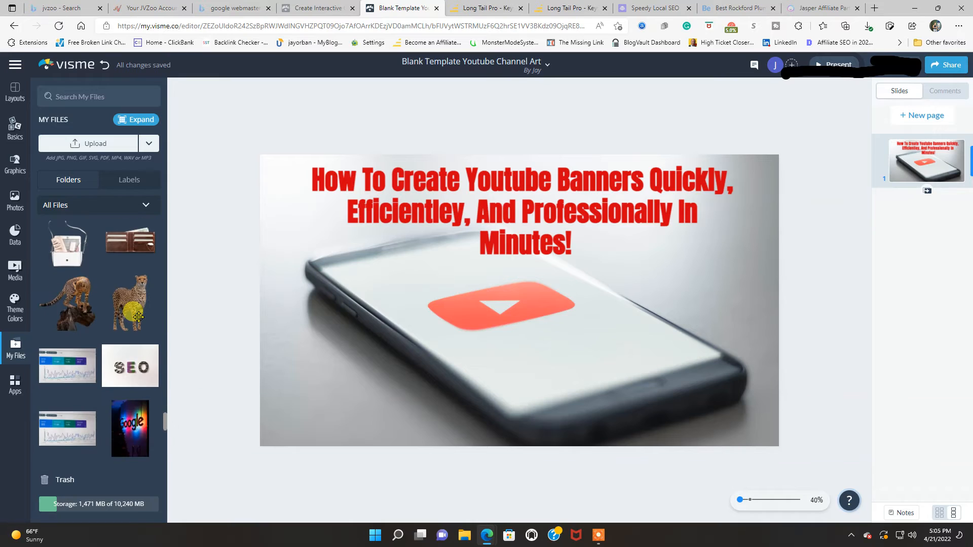
pyautogui.scroll(3, 136, 321)
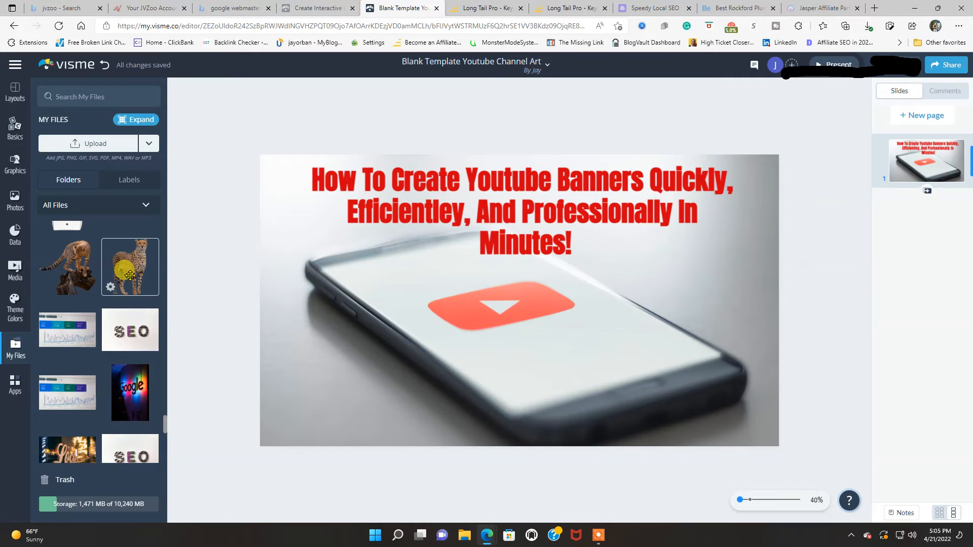
pyautogui.click(130, 276)
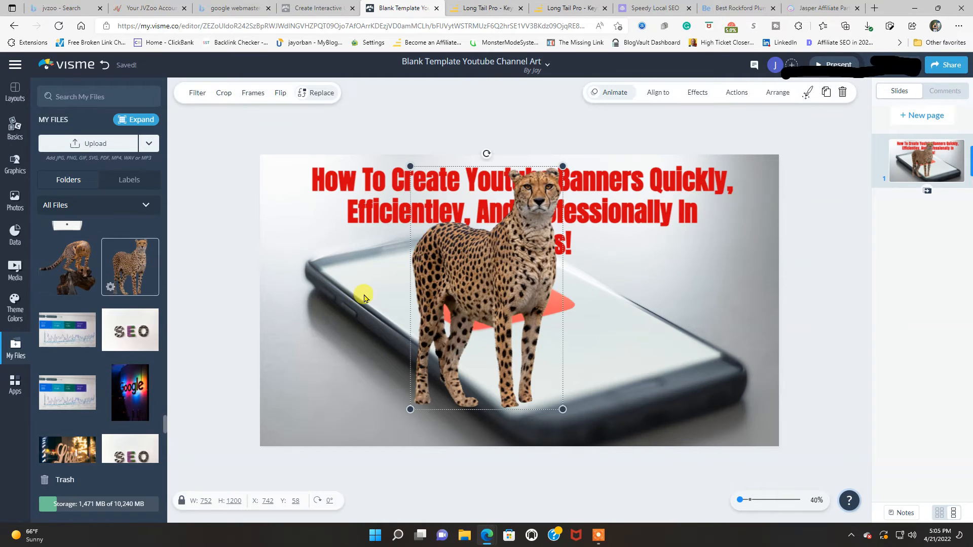
pyautogui.moveTo(562, 167); pyautogui.dragTo(515, 208)
pyautogui.moveTo(478, 304); pyautogui.dragTo(336, 334)
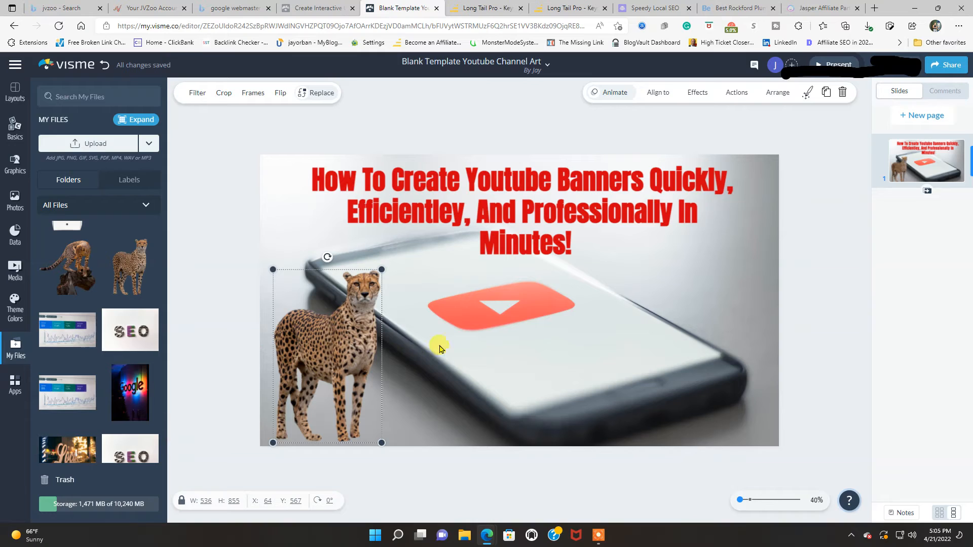
# Look through the uploaded files for a photo of a shocked face
pyautogui.scroll(-10, 120, 351)
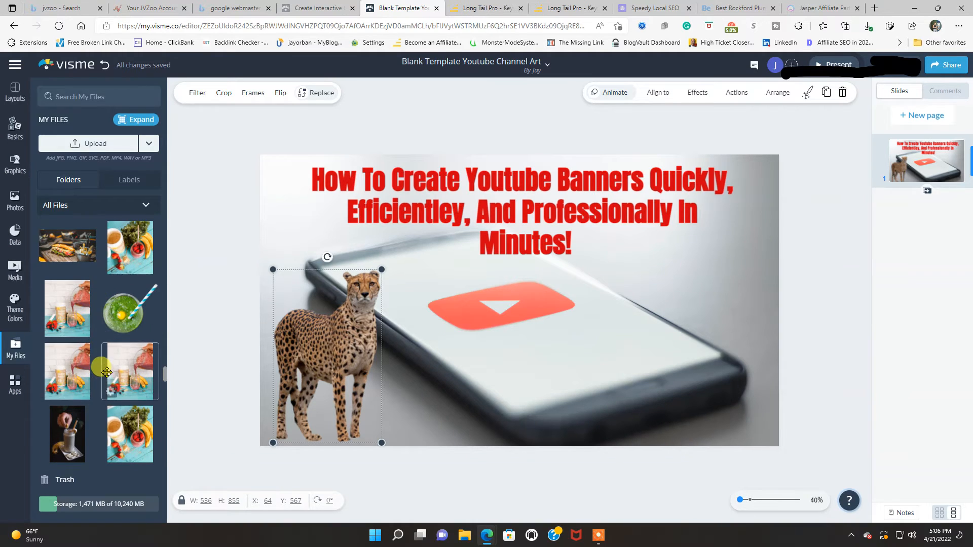
pyautogui.scroll(-1, 92, 353)
pyautogui.scroll(-5, 93, 353)
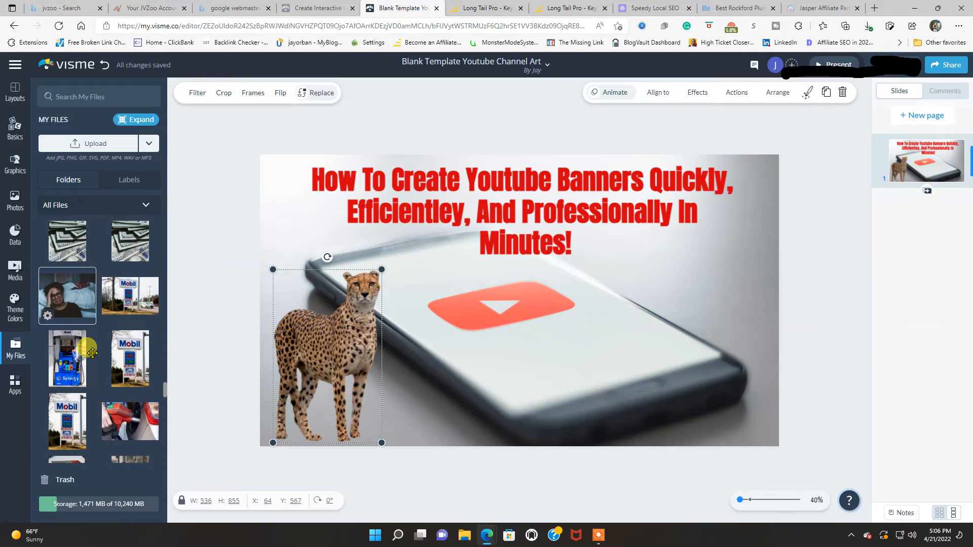
pyautogui.scroll(-8, 92, 353)
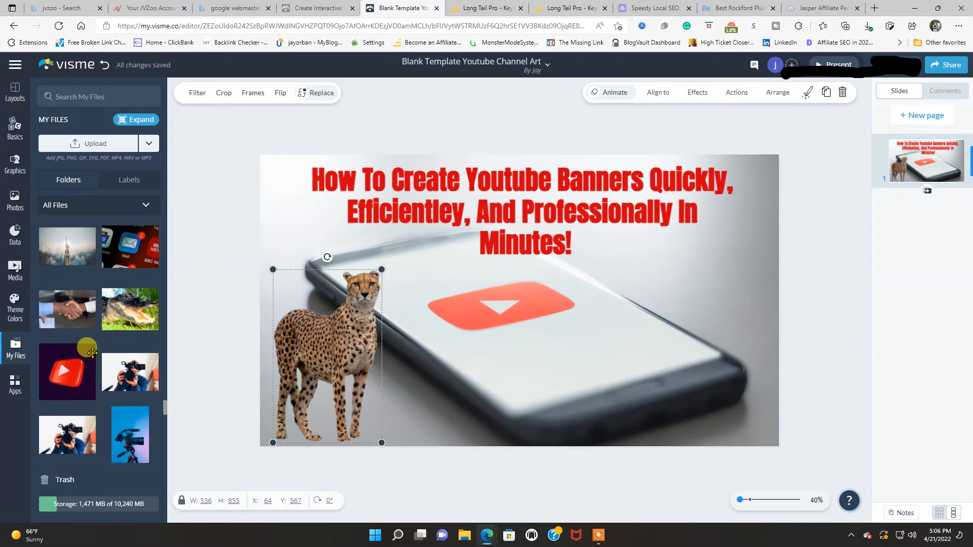
pyautogui.scroll(-4, 93, 351)
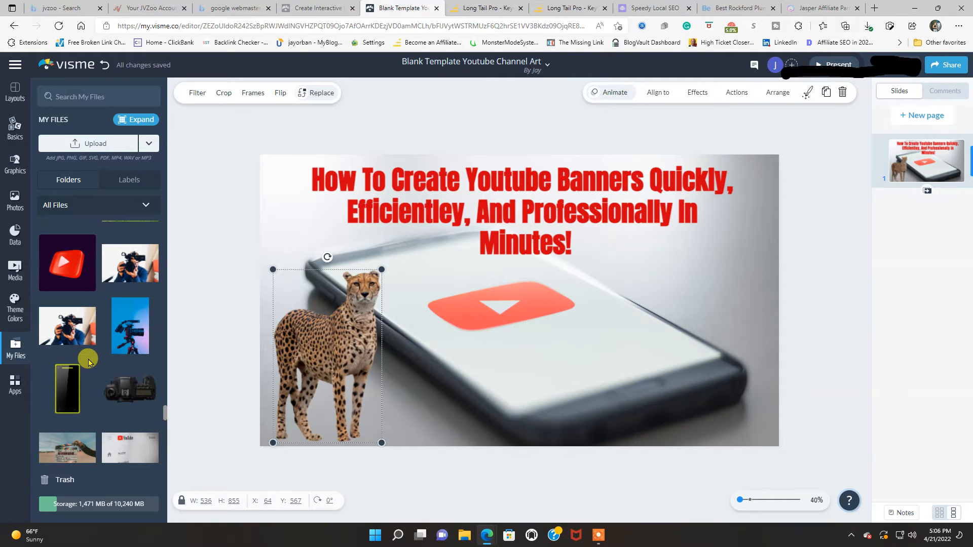
pyautogui.scroll(-5, 112, 348)
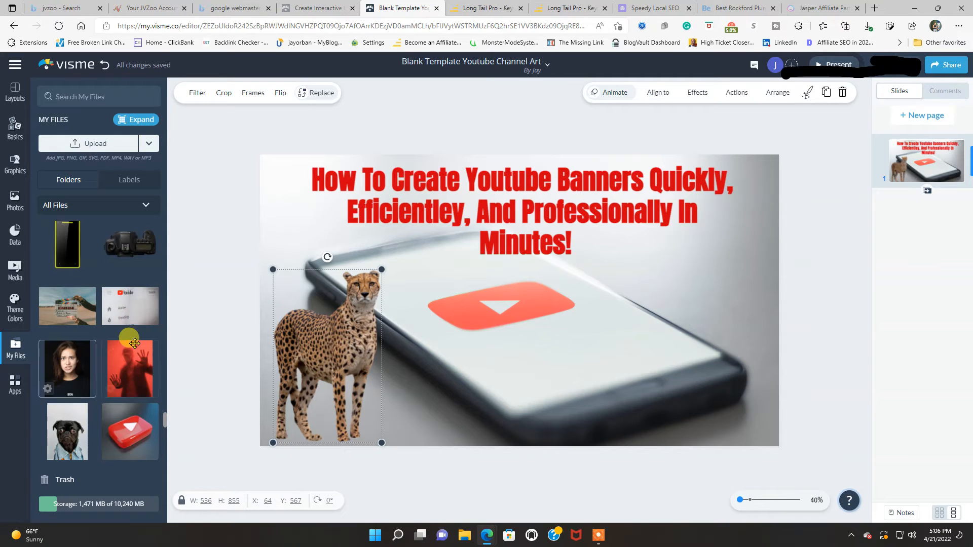
pyautogui.scroll(-10, 127, 349)
pyautogui.scroll(-8, 135, 343)
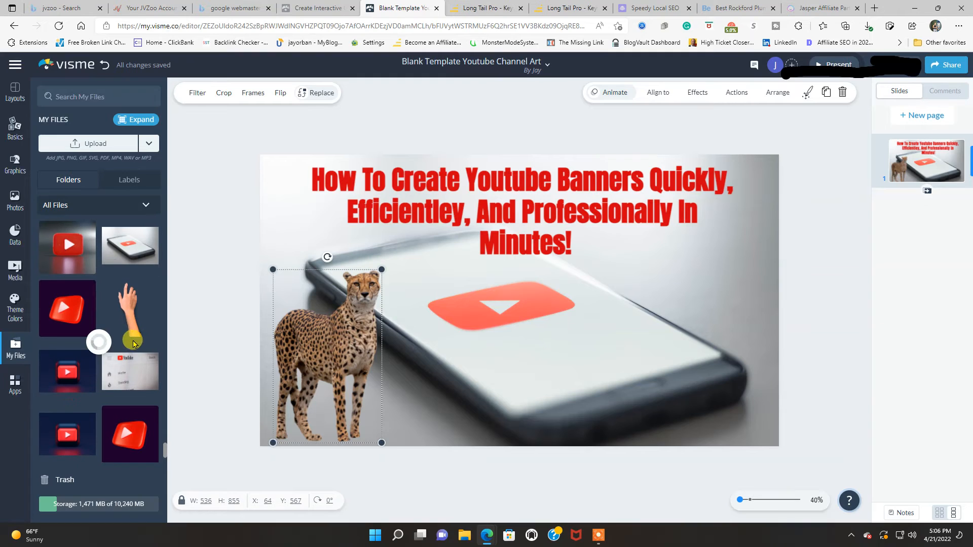
pyautogui.scroll(-8, 127, 335)
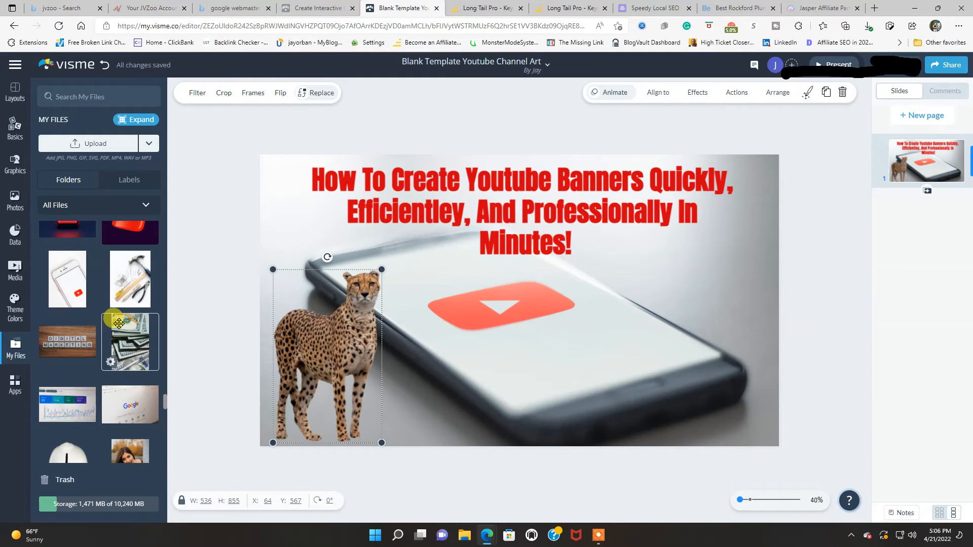
pyautogui.scroll(-2, 119, 323)
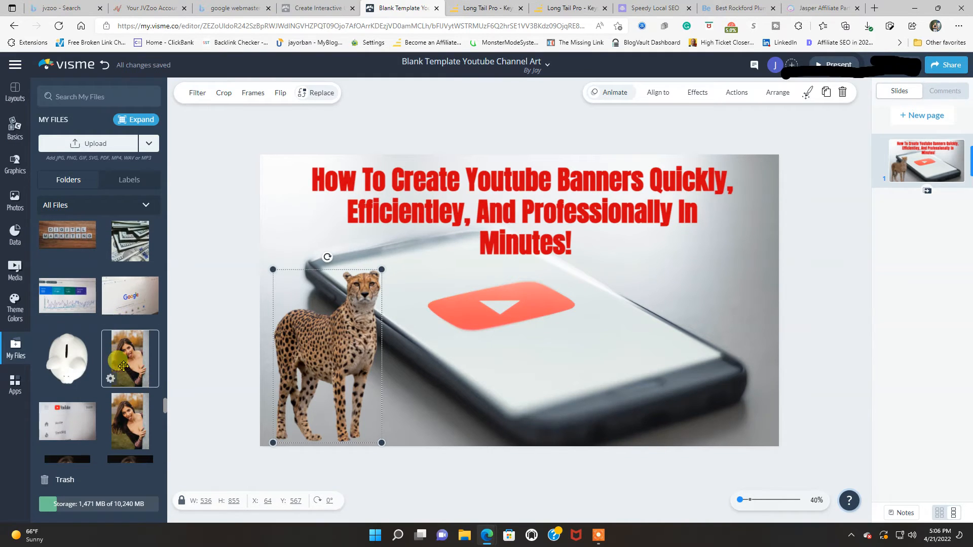
pyautogui.scroll(-6, 125, 366)
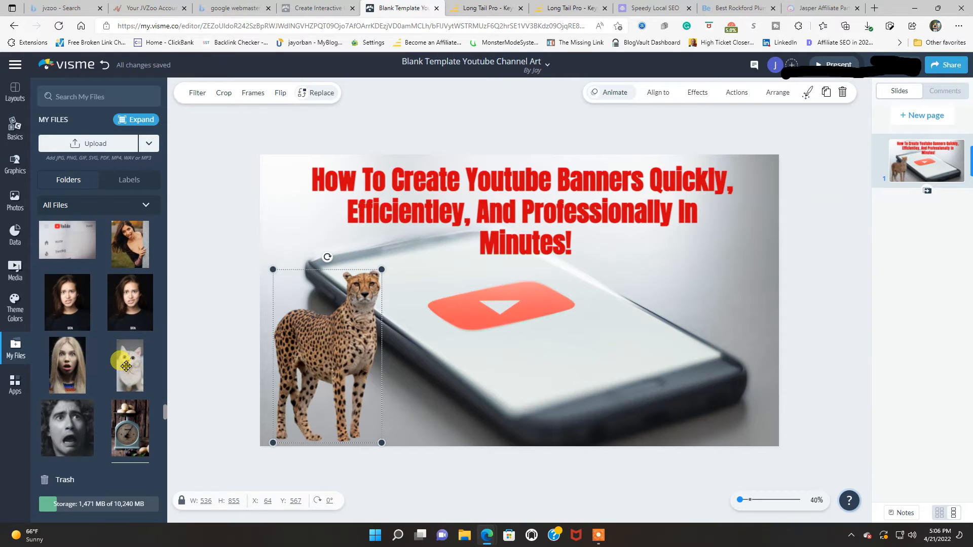
pyautogui.scroll(-1, 126, 366)
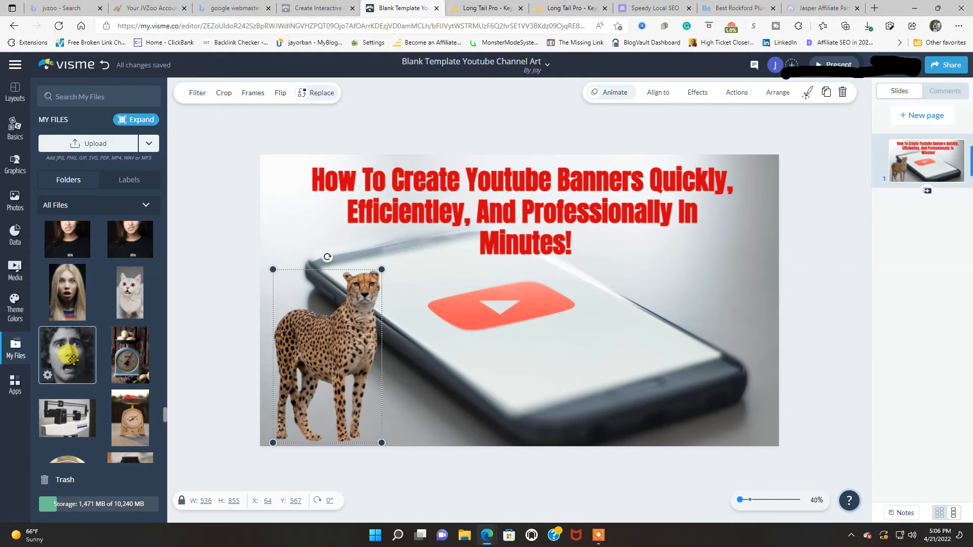
# Add the black-and-white photo of the screaming man as a new image, about 891 × 956, in the slide's lower-right corner
pyautogui.click(84, 365)
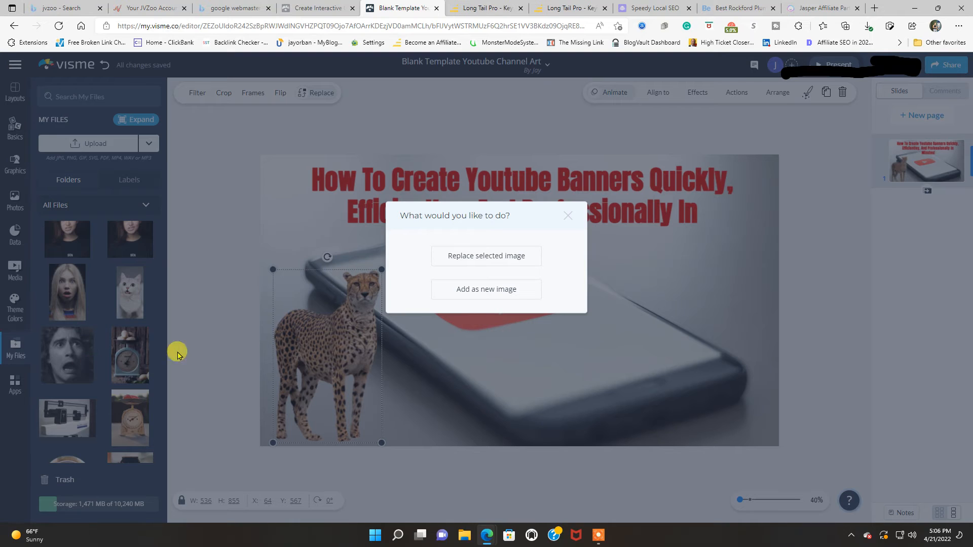
pyautogui.click(477, 291)
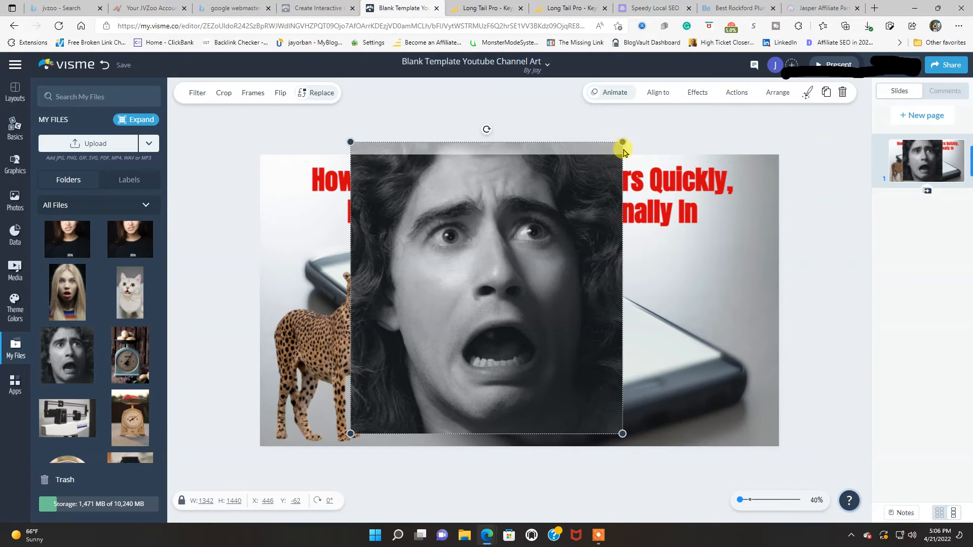
pyautogui.moveTo(621, 141); pyautogui.dragTo(532, 239)
pyautogui.moveTo(481, 321); pyautogui.dragTo(740, 345)
pyautogui.click(860, 347)
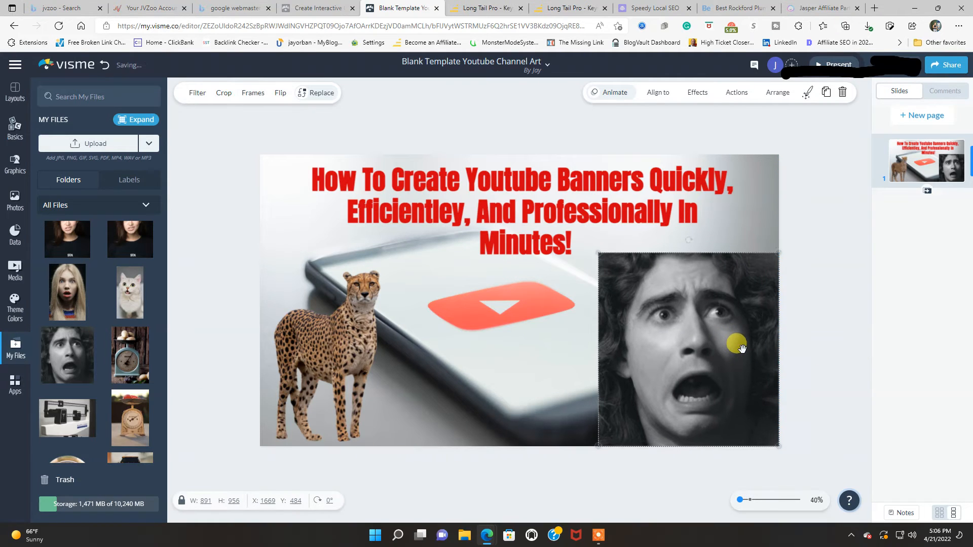
# Add the photo of the shocked blonde woman as a new image and delete the screaming man's photo from the slide
pyautogui.click(56, 298)
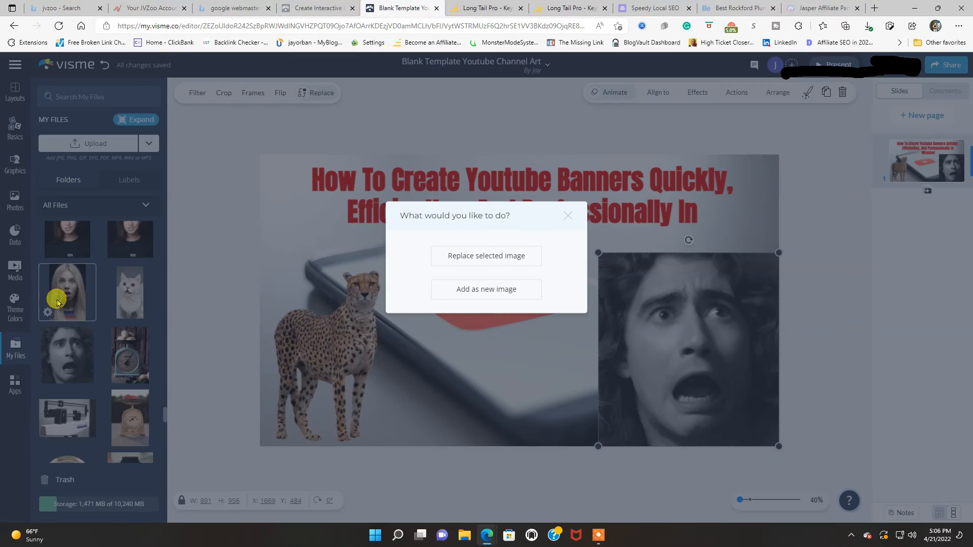
pyautogui.click(485, 287)
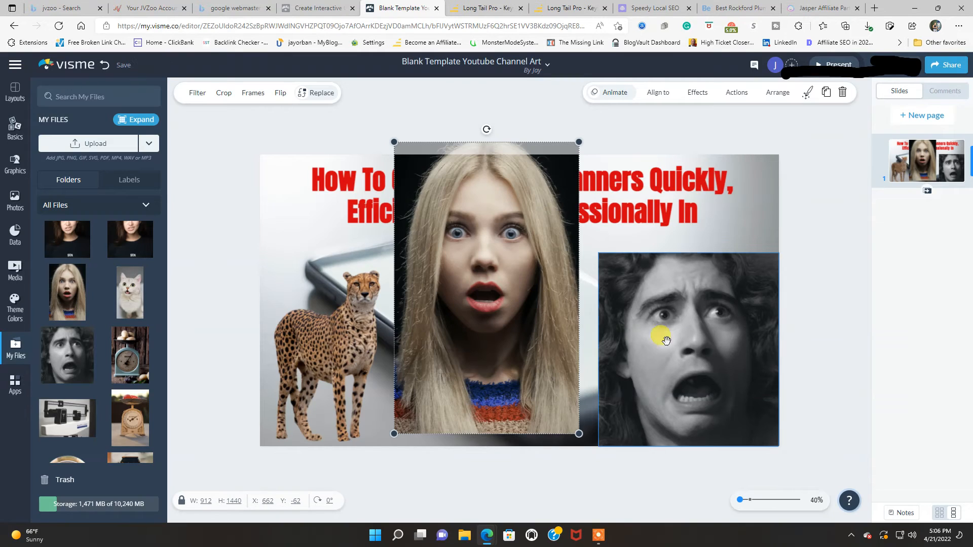
pyautogui.click(706, 349)
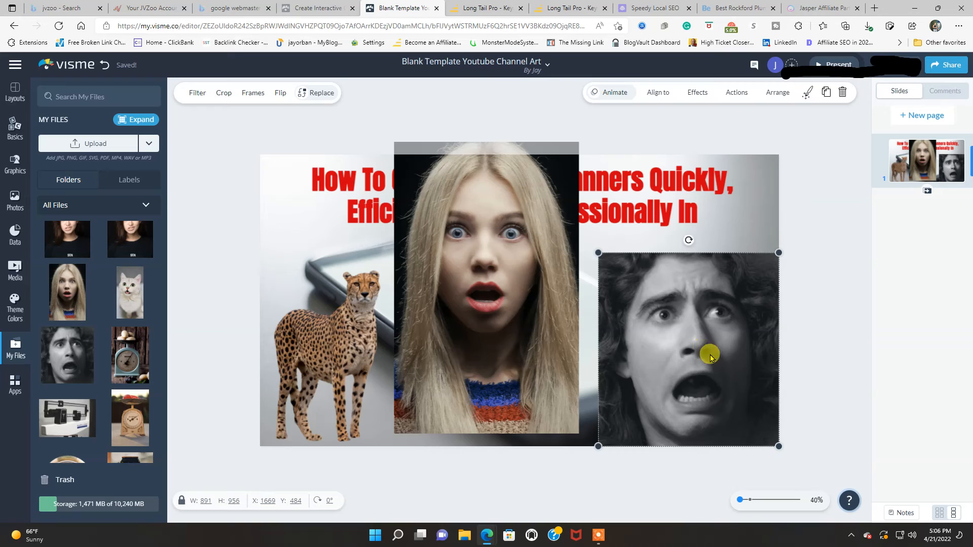
pyautogui.press('Delete')
# Shrink the blonde woman's photo and place it flush in the slide's lower-right corner, below the headline
pyautogui.moveTo(501, 303); pyautogui.dragTo(592, 348)
pyautogui.moveTo(668, 352); pyautogui.dragTo(687, 351)
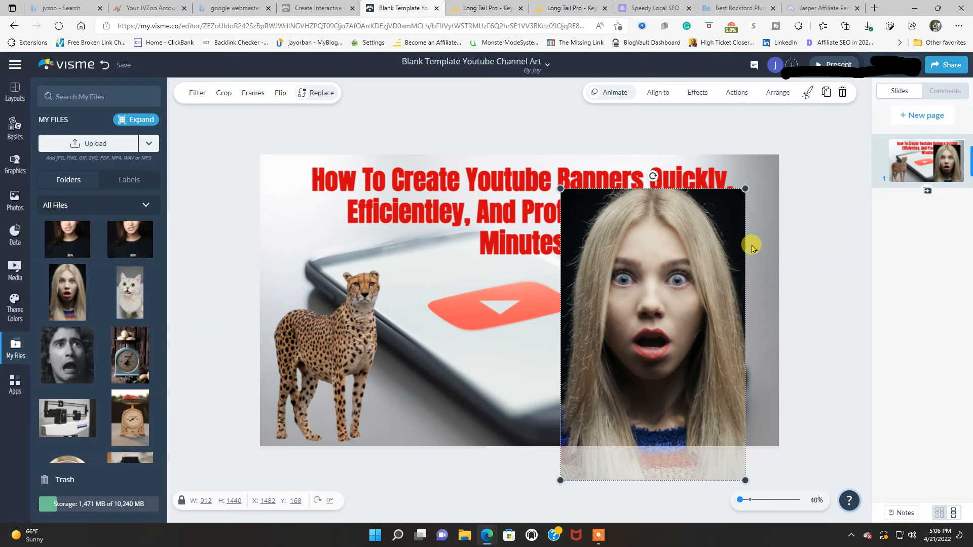
pyautogui.moveTo(741, 189); pyautogui.dragTo(685, 265)
pyautogui.moveTo(647, 368); pyautogui.dragTo(729, 335)
pyautogui.click(827, 344)
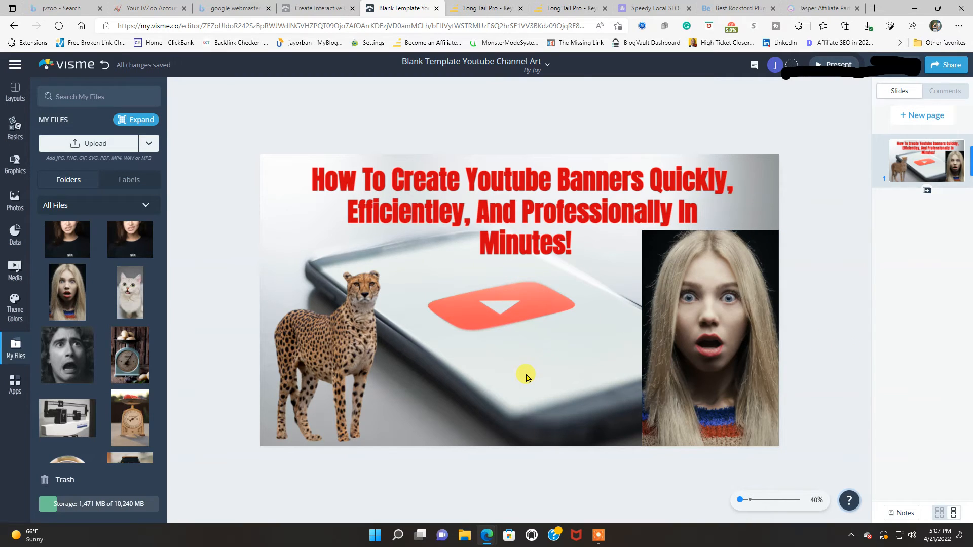
# Copy the full text of the red headline on the slide
pyautogui.click(312, 177)
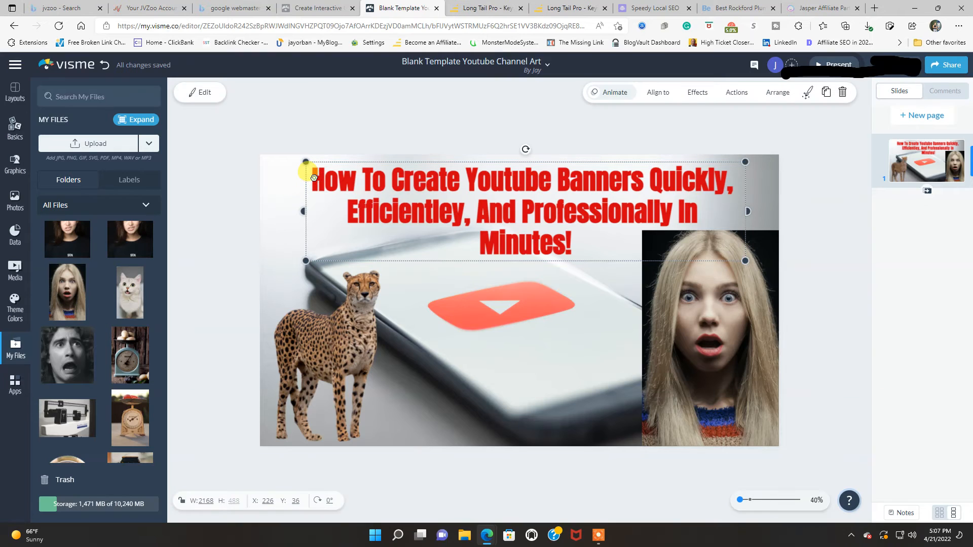
pyautogui.click(314, 178)
pyautogui.moveTo(314, 177); pyautogui.dragTo(583, 231)
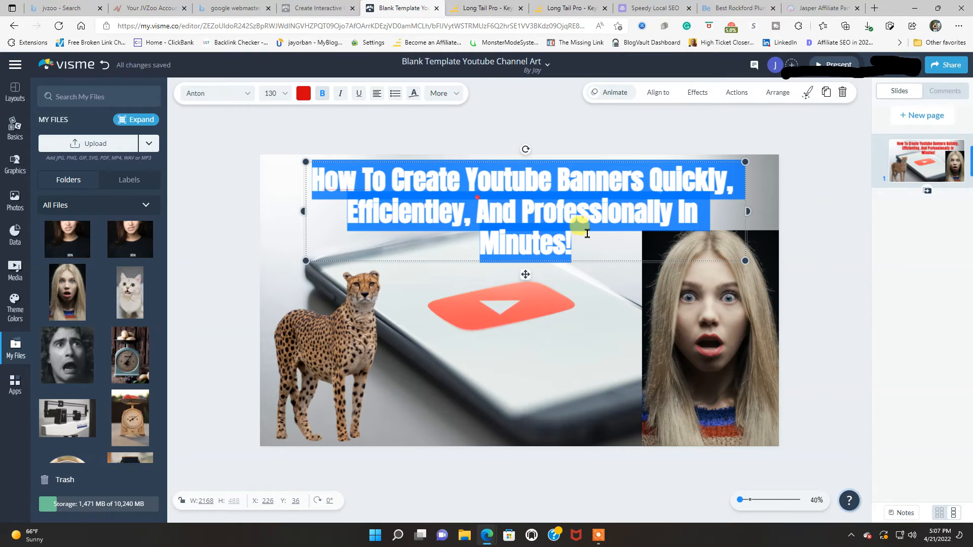
pyautogui.rightClick(533, 221)
pyautogui.click(564, 272)
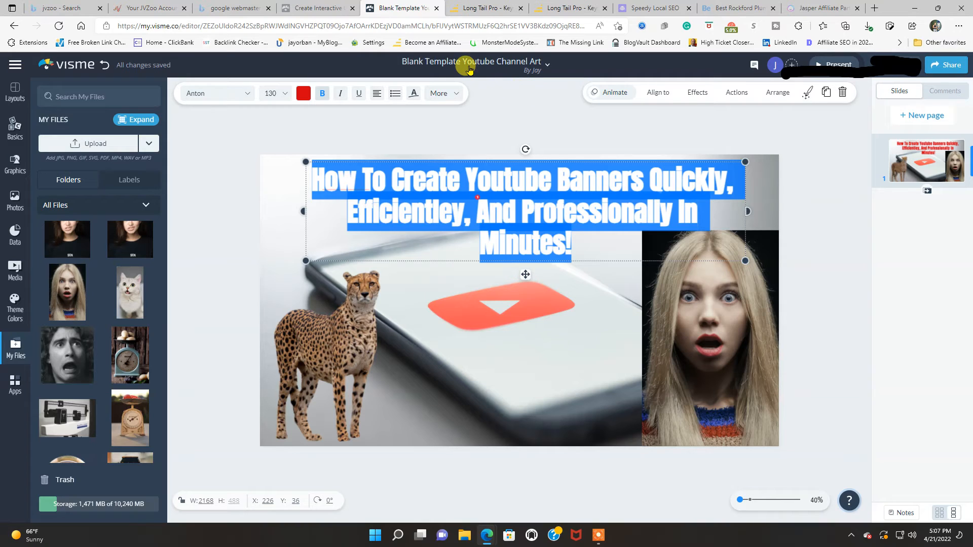
# Rename the project with the copied headline, "How To Create Youtube Banners Quickly, Efficientley, And Professionally In Minutes!"
pyautogui.click(547, 69)
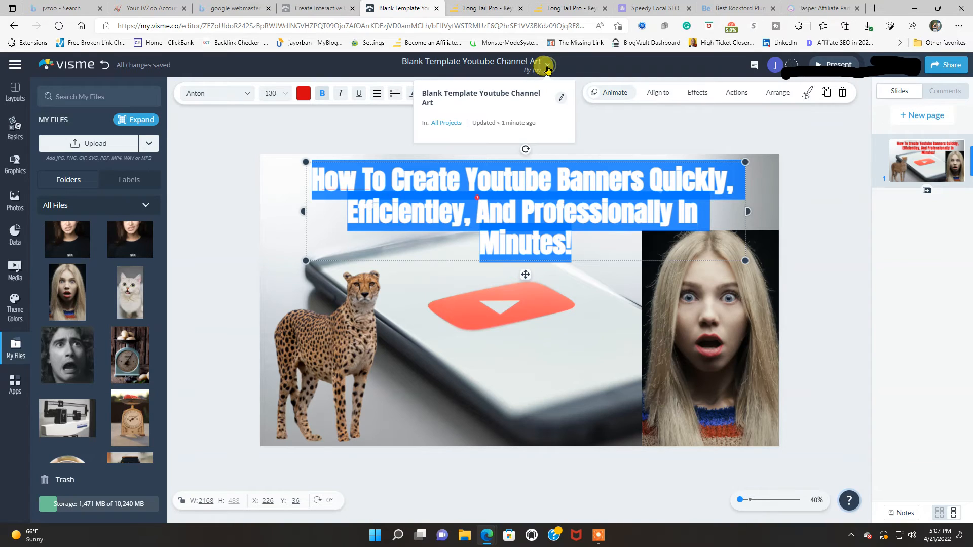
pyautogui.click(556, 96)
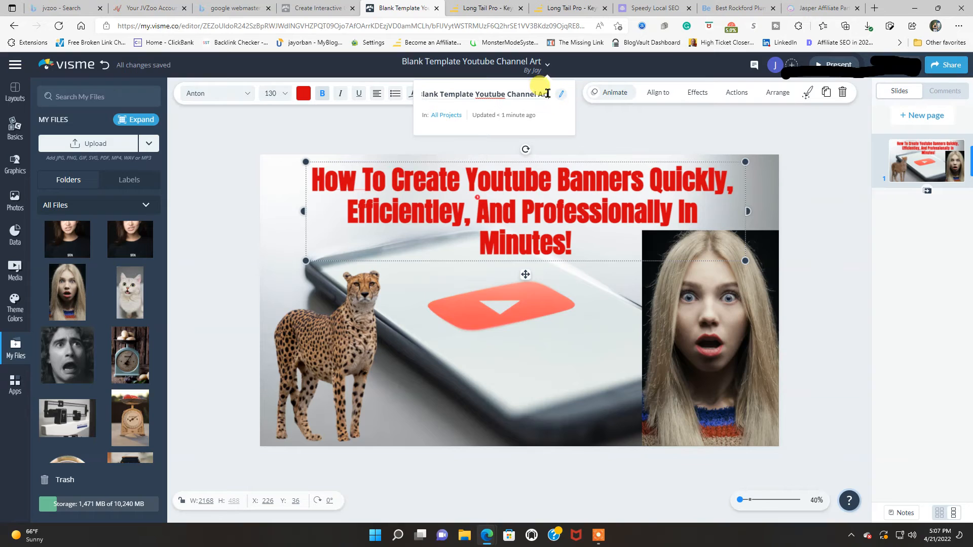
pyautogui.moveTo(547, 94); pyautogui.dragTo(415, 93)
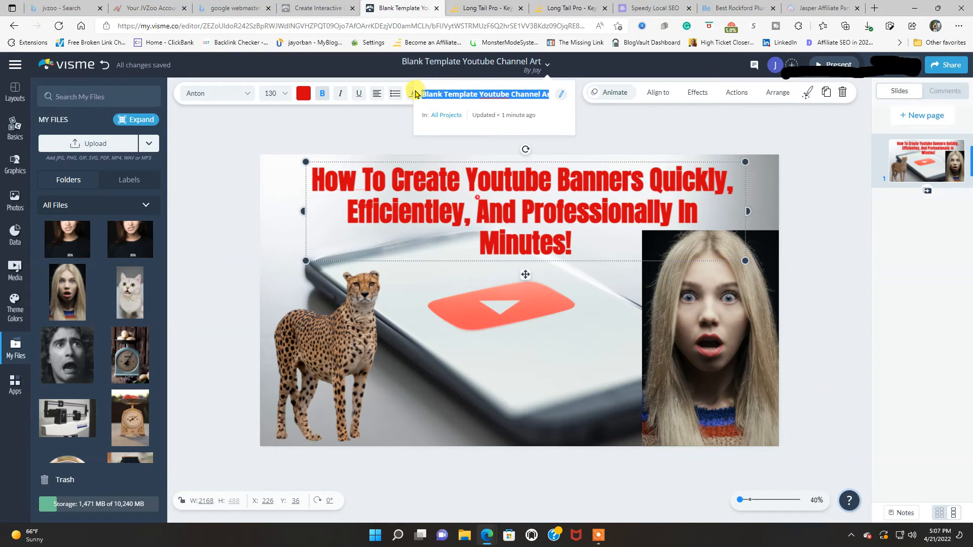
pyautogui.press('BackSpace')
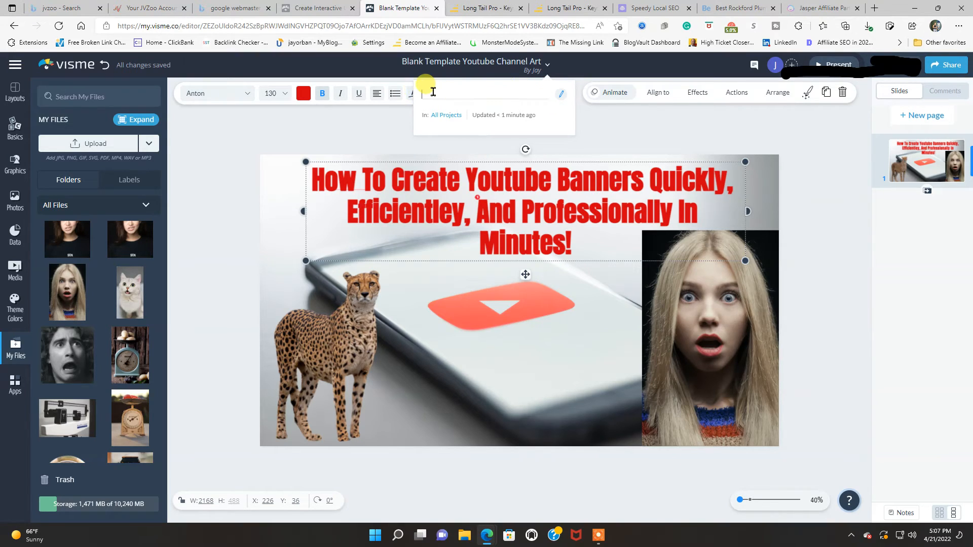
pyautogui.rightClick(433, 93)
pyautogui.click(458, 203)
pyautogui.moveTo(461, 205)
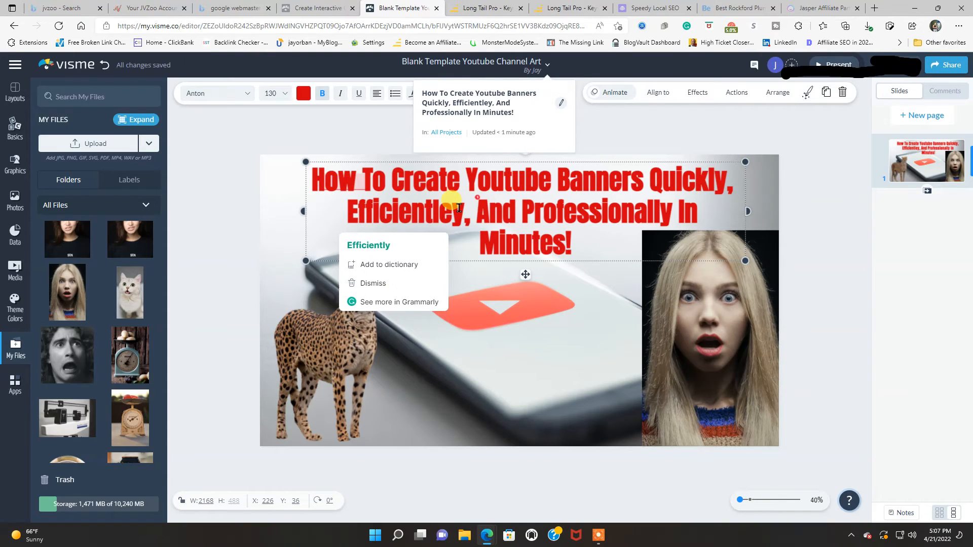
pyautogui.click(636, 138)
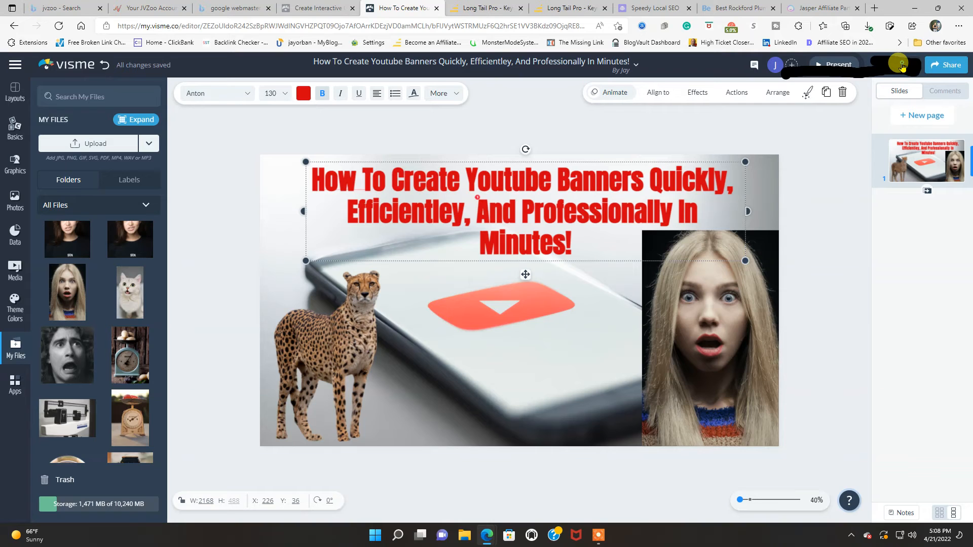
# Download all pages of the banner project as a JPG image and close the download dialog
pyautogui.click(902, 66)
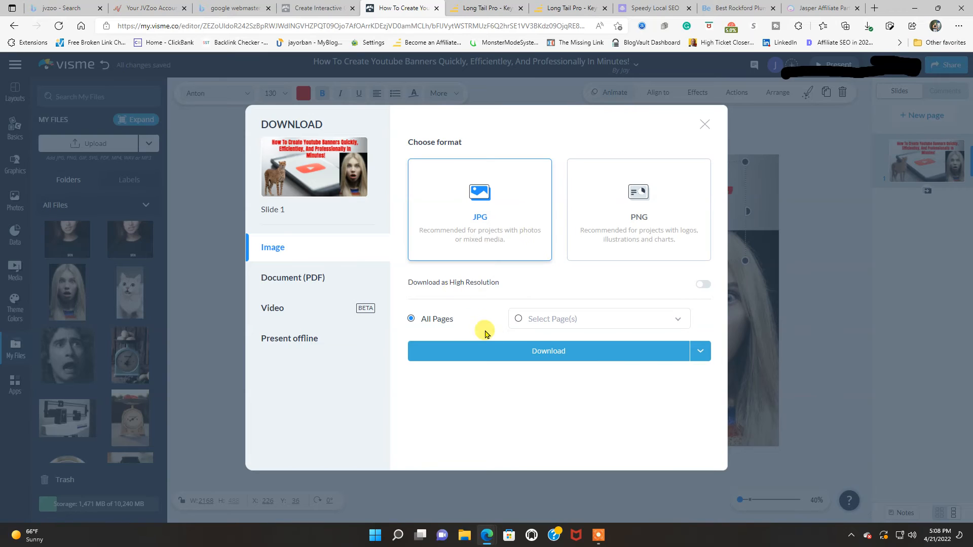
pyautogui.click(559, 358)
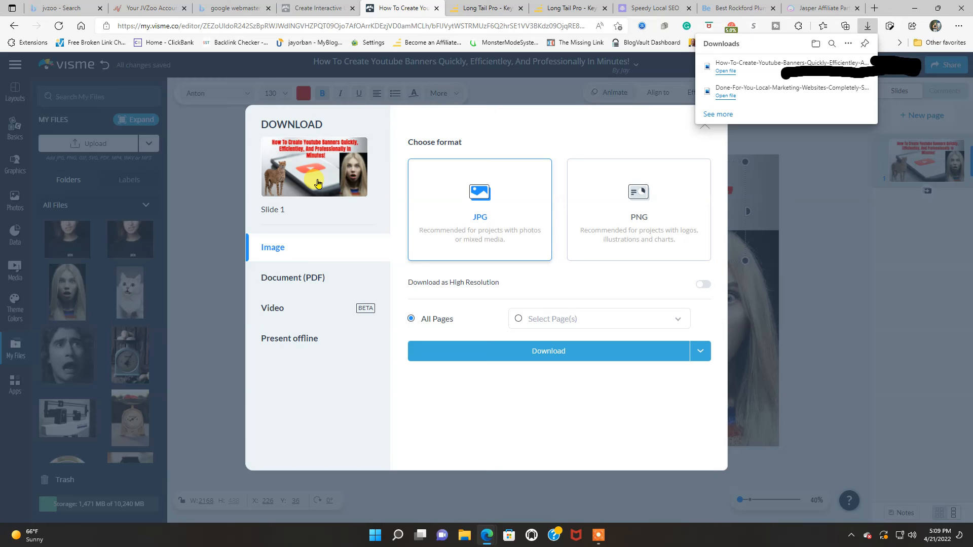
pyautogui.click(847, 279)
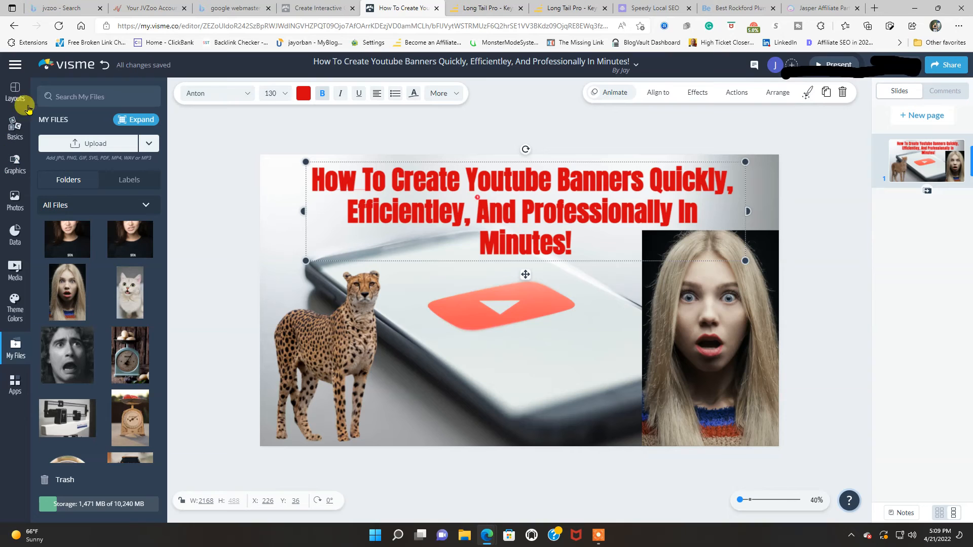
# Return to the projects dashboard and start a new project from the More template category
pyautogui.click(62, 67)
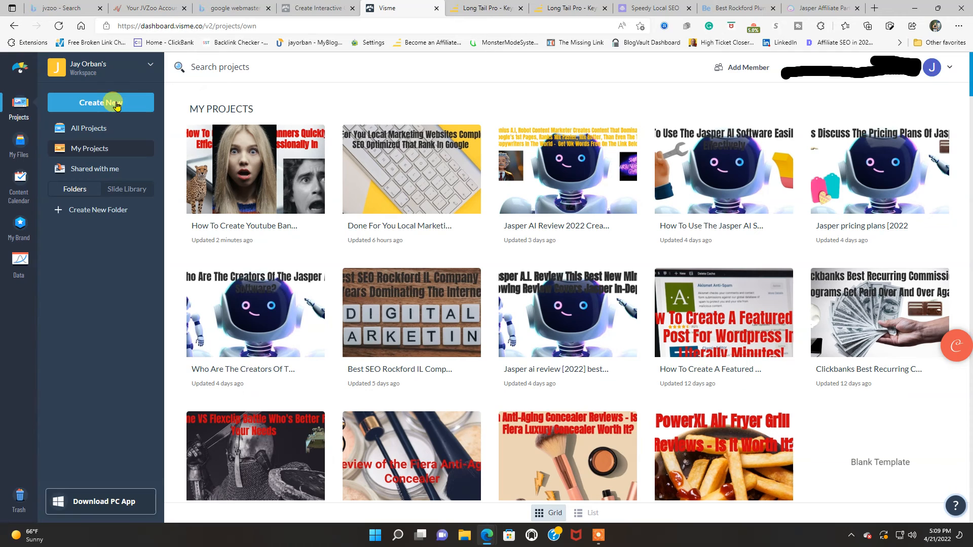
pyautogui.click(116, 102)
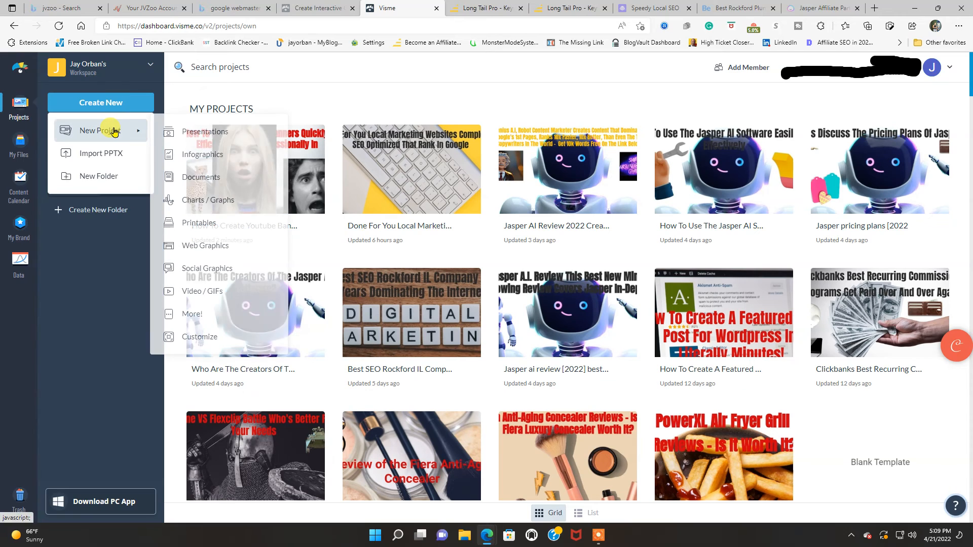
pyautogui.moveTo(113, 130)
pyautogui.click(191, 316)
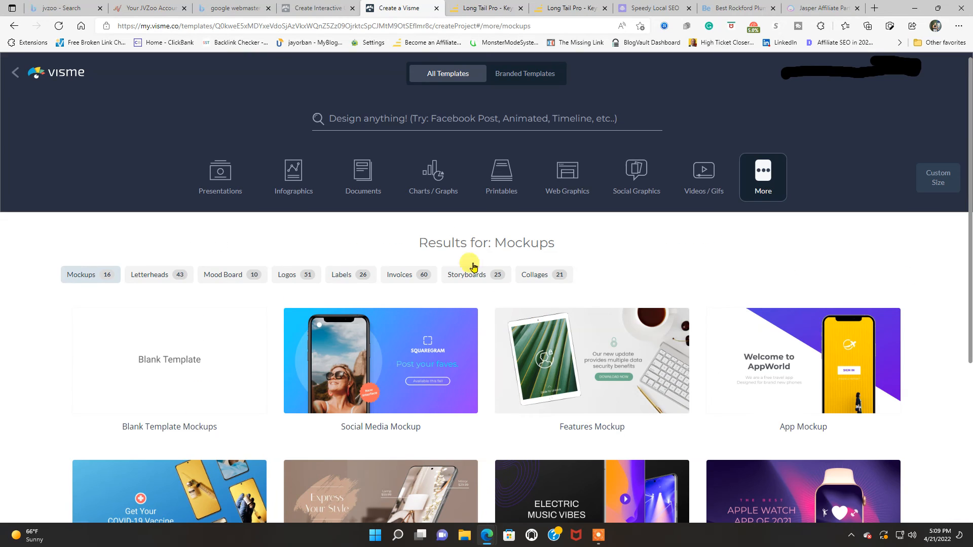
# Search the templates for "youtube", refine the search to "youtube channel art" and show the Youtube Channel Art templates
pyautogui.click(353, 111)
pyautogui.click(343, 423)
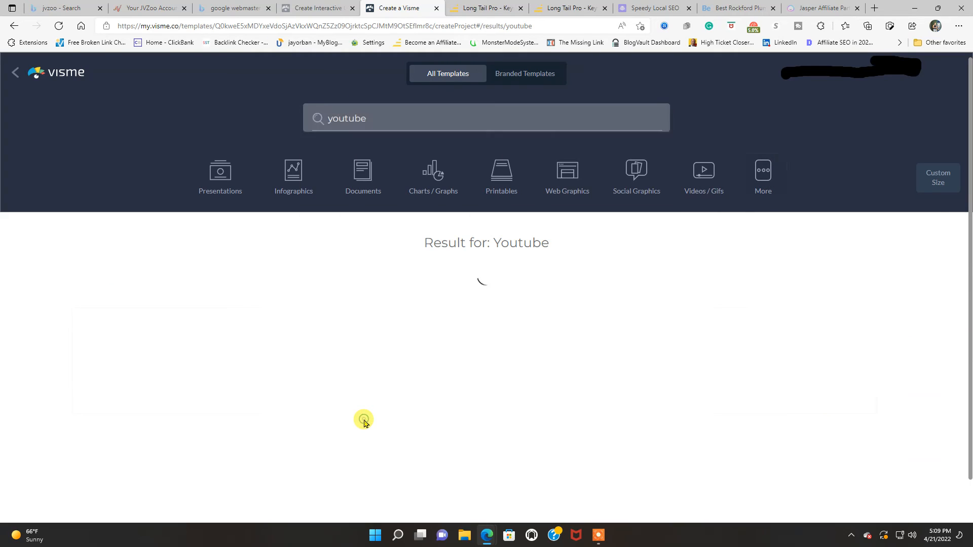
pyautogui.click(377, 111)
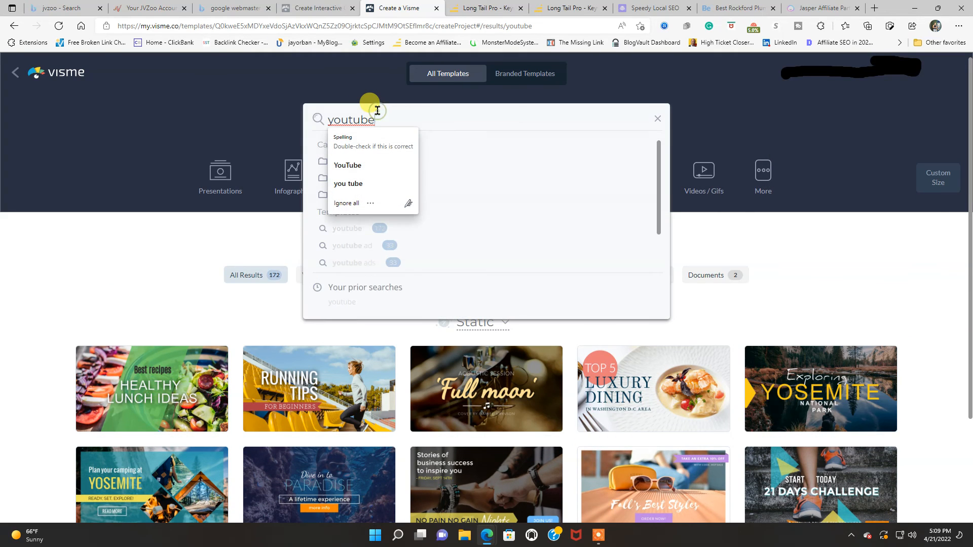
pyautogui.click(480, 167)
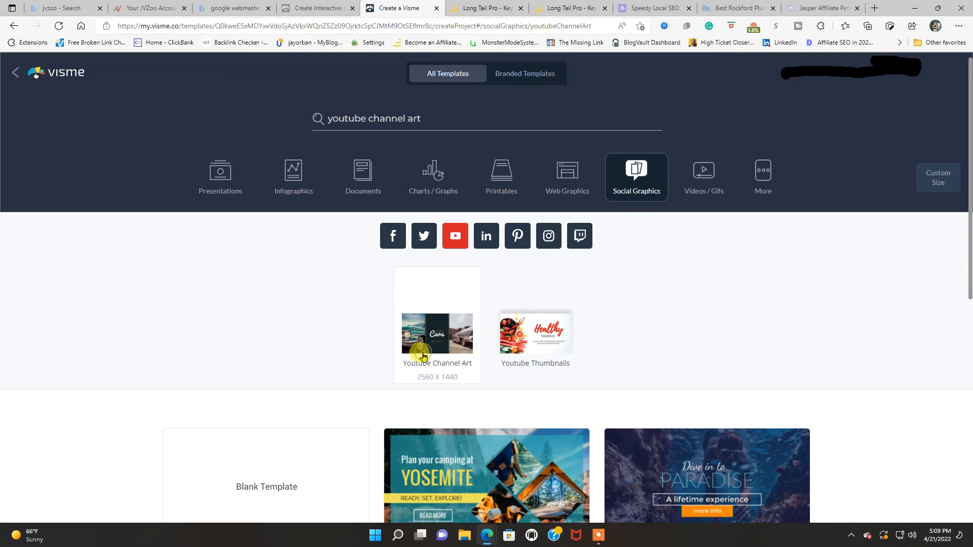
# Look through the full range of Youtube Channel Art templates and return to the Blank Template at the start of the gallery
pyautogui.scroll(-3, 801, 367)
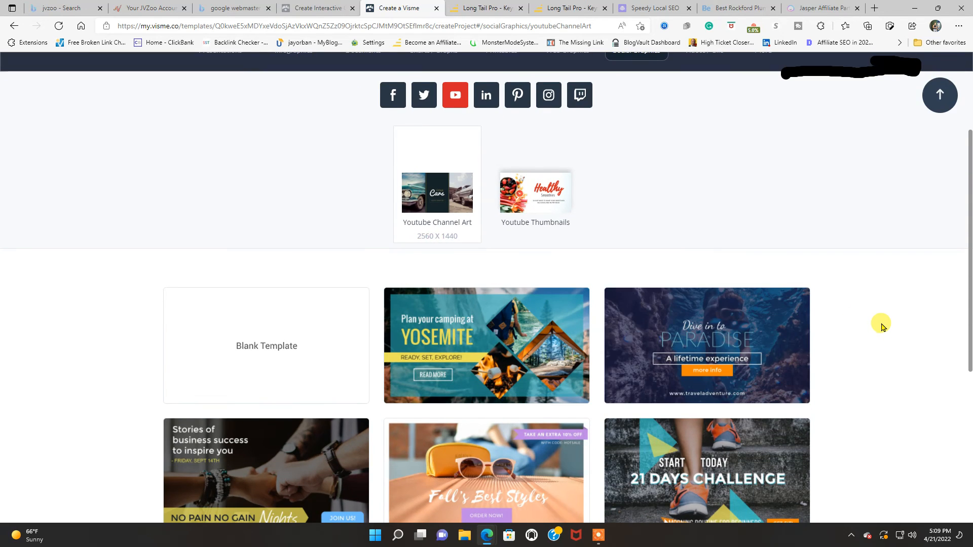
pyautogui.scroll(-4, 880, 324)
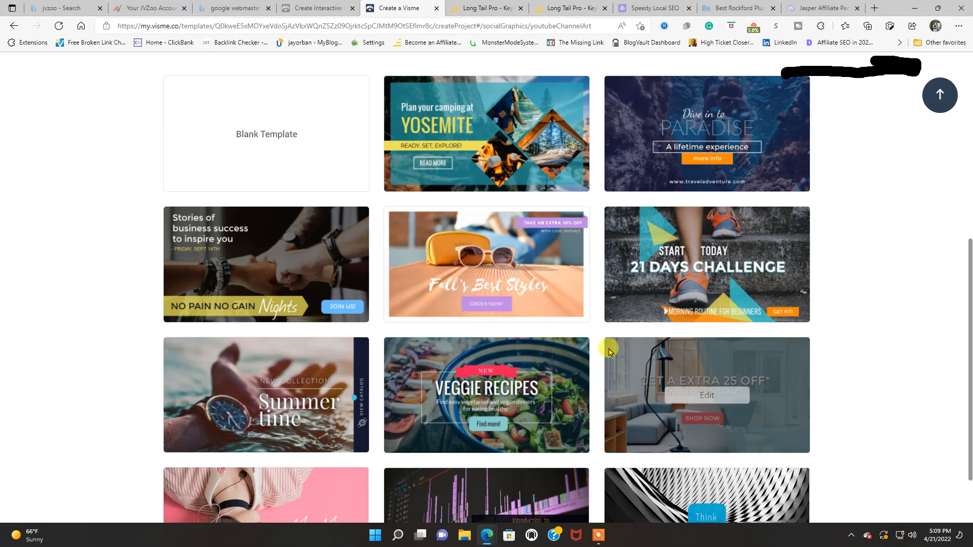
pyautogui.moveTo(508, 278)
pyautogui.moveTo(460, 163)
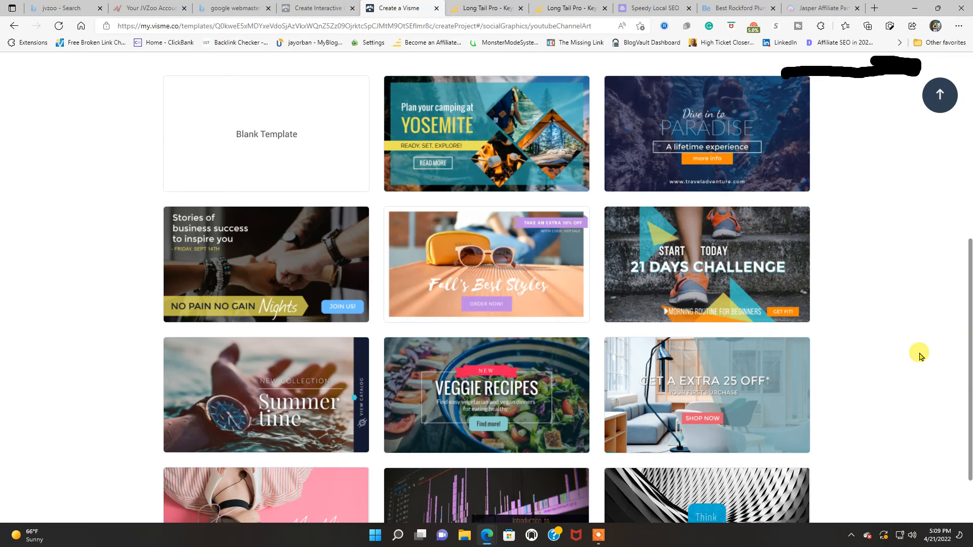
pyautogui.scroll(-1, 905, 387)
pyautogui.scroll(-2, 905, 388)
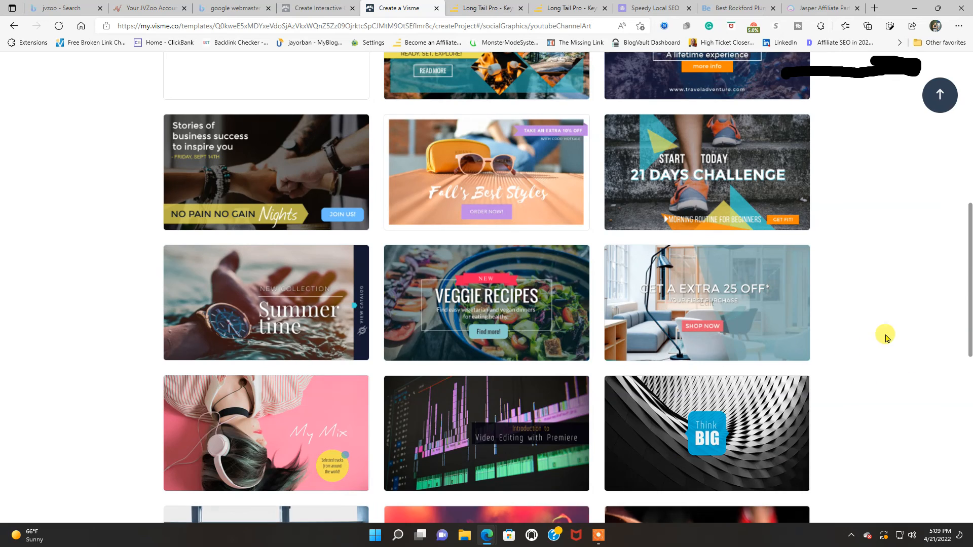
pyautogui.scroll(2, 882, 380)
pyautogui.scroll(2, 880, 381)
pyautogui.scroll(-1, 879, 380)
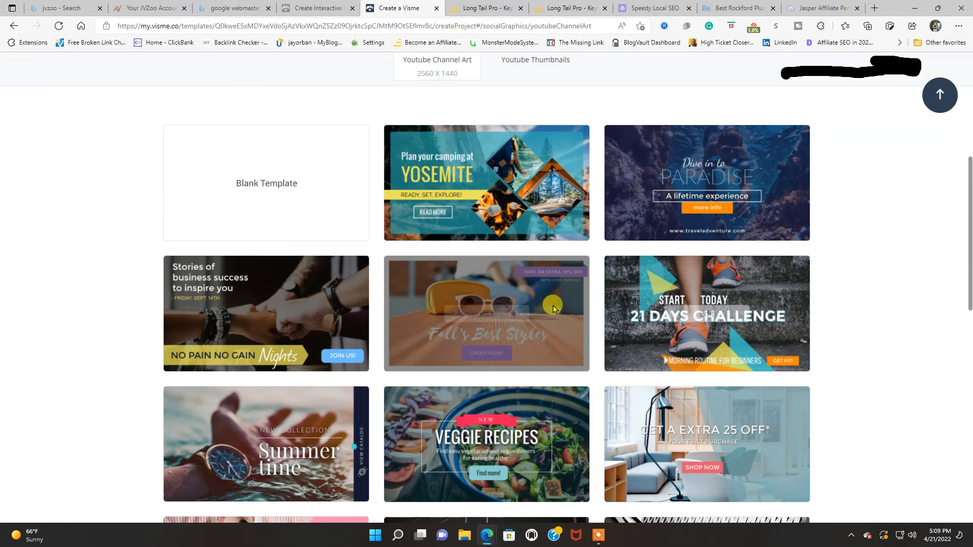
pyautogui.scroll(-2, 551, 308)
pyautogui.scroll(-6, 551, 307)
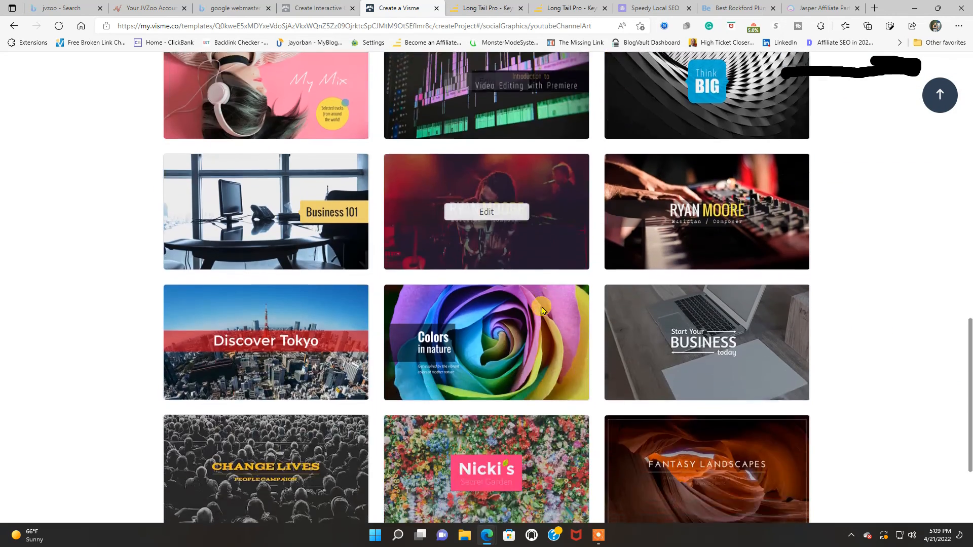
pyautogui.scroll(3, 550, 314)
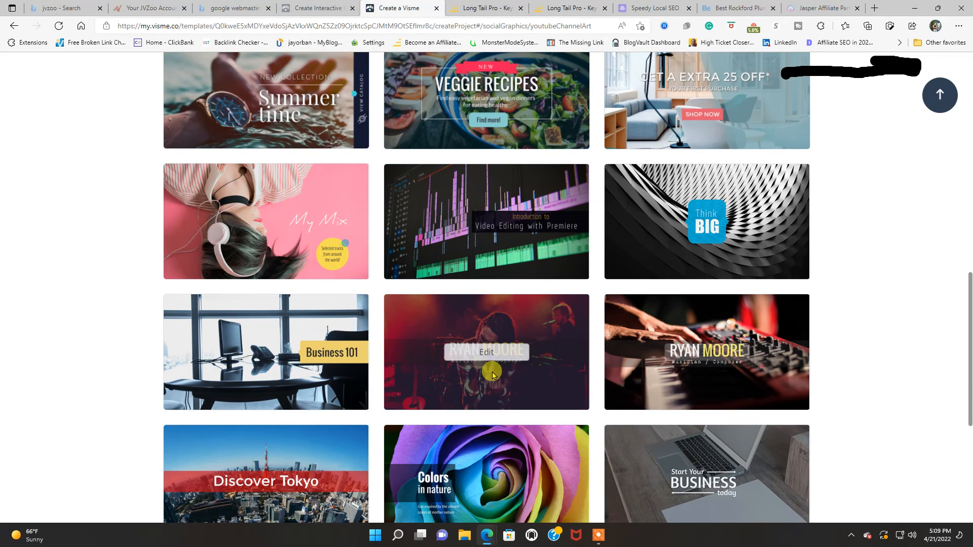
pyautogui.scroll(-4, 886, 351)
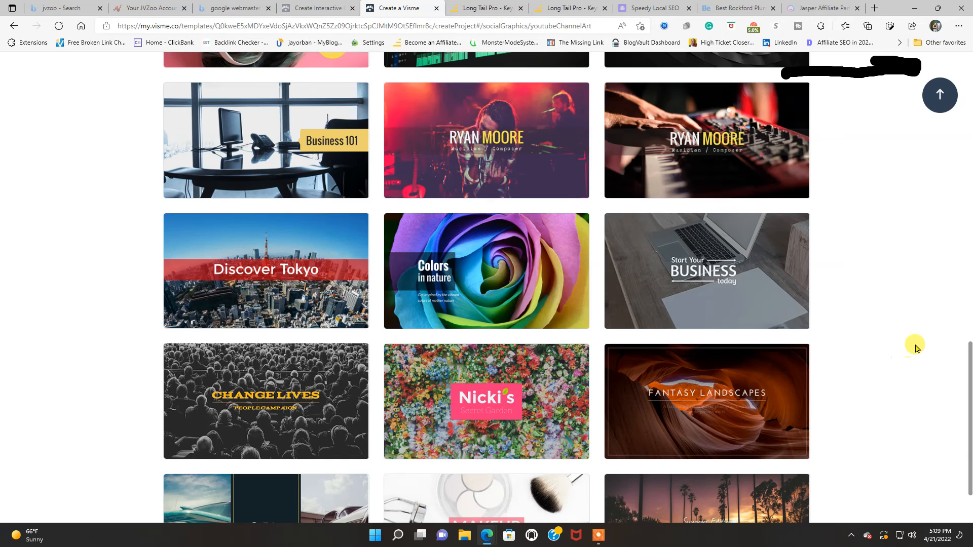
pyautogui.scroll(-2, 911, 348)
pyautogui.scroll(-5, 864, 342)
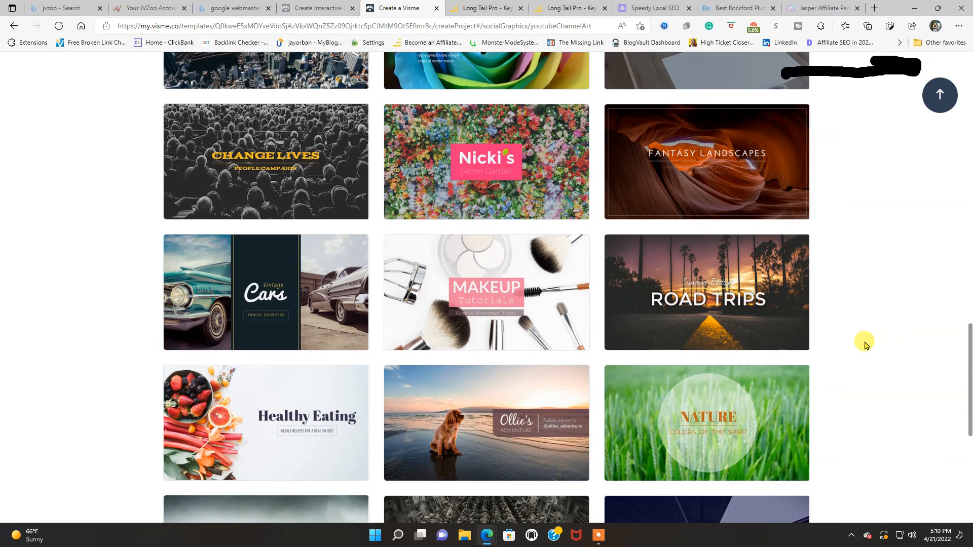
pyautogui.moveTo(553, 174)
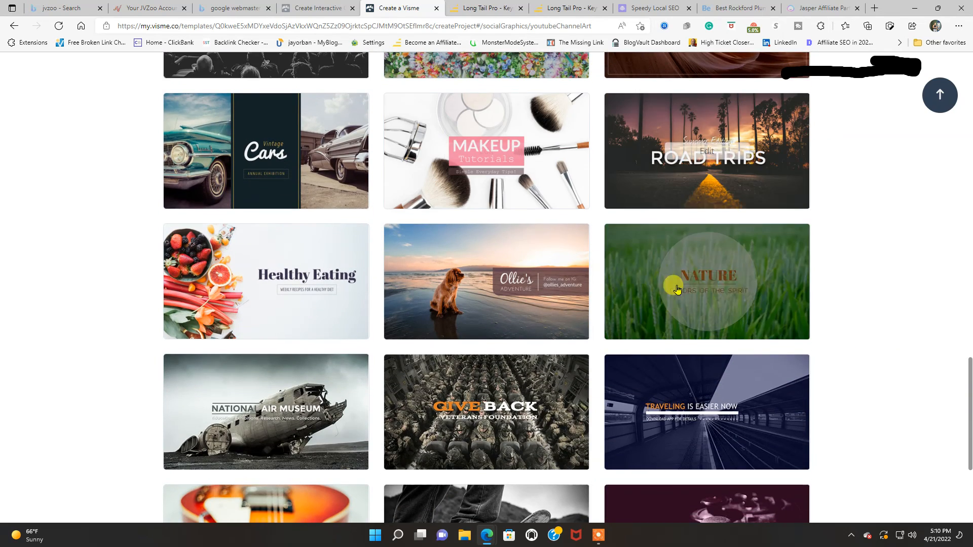
pyautogui.moveTo(506, 310)
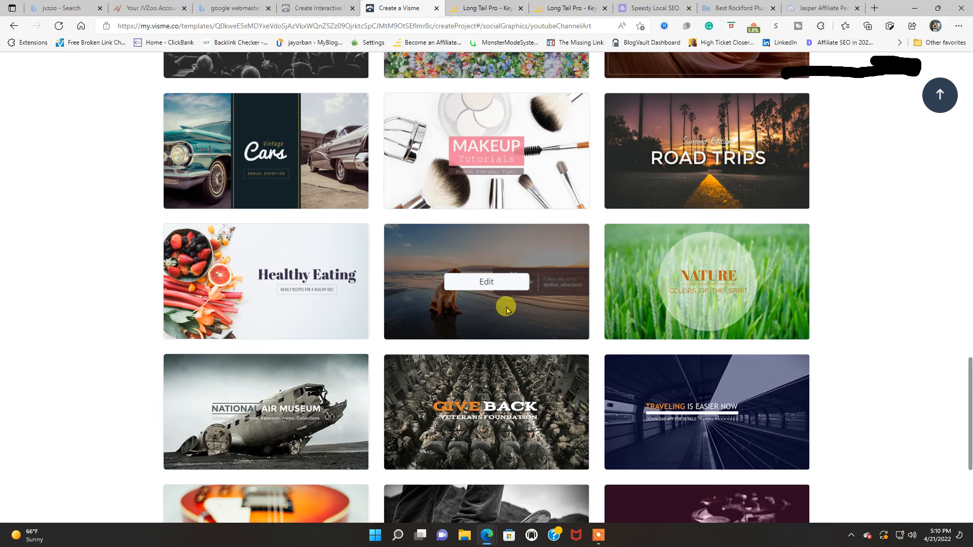
pyautogui.moveTo(279, 429)
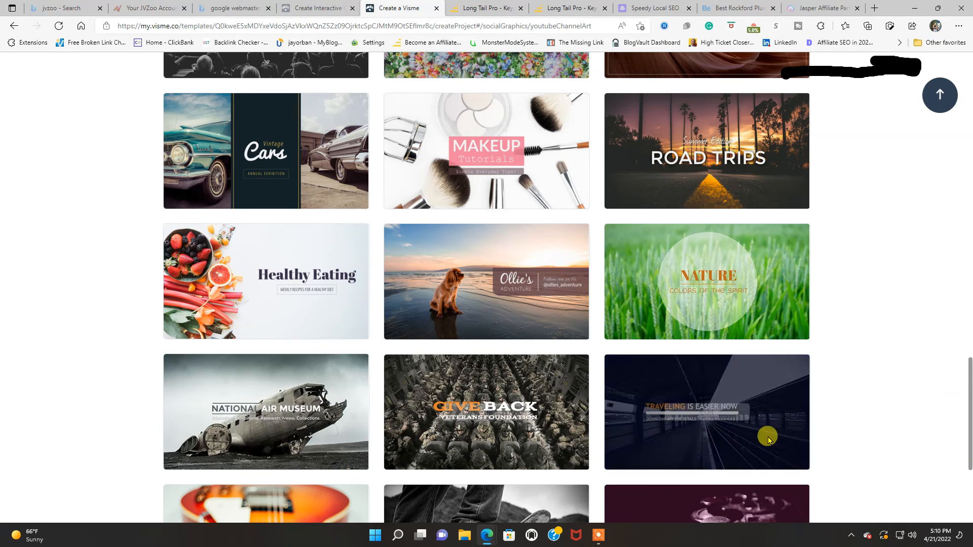
pyautogui.scroll(-4, 948, 377)
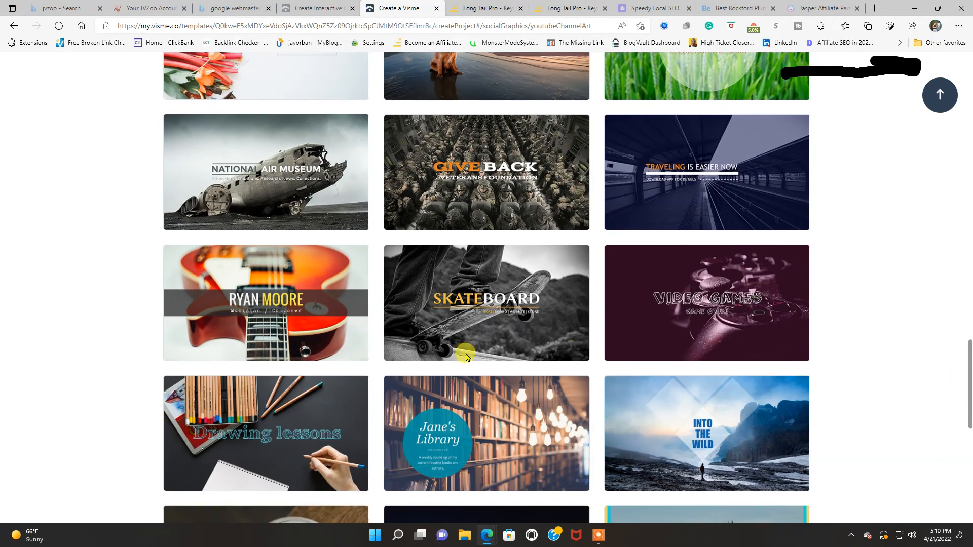
pyautogui.scroll(-4, 728, 443)
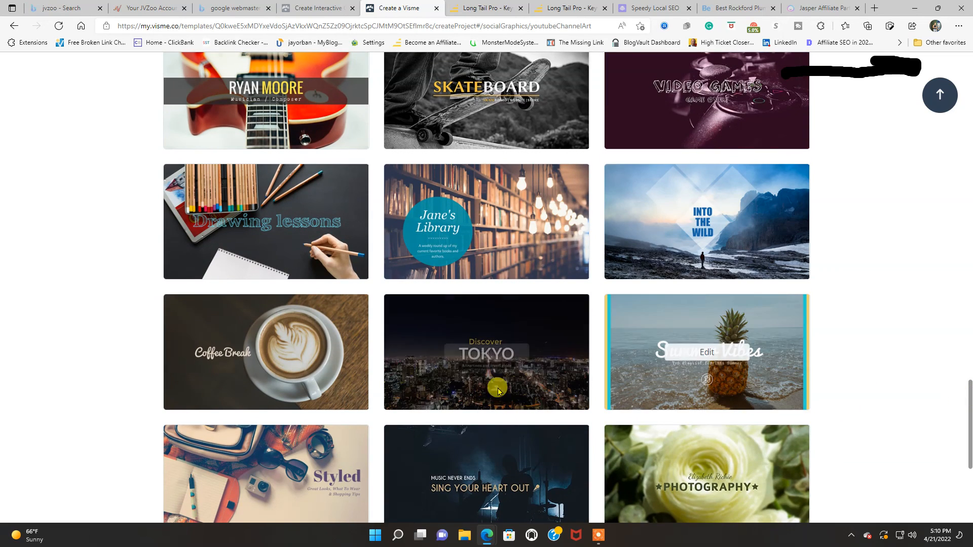
pyautogui.scroll(-9, 426, 316)
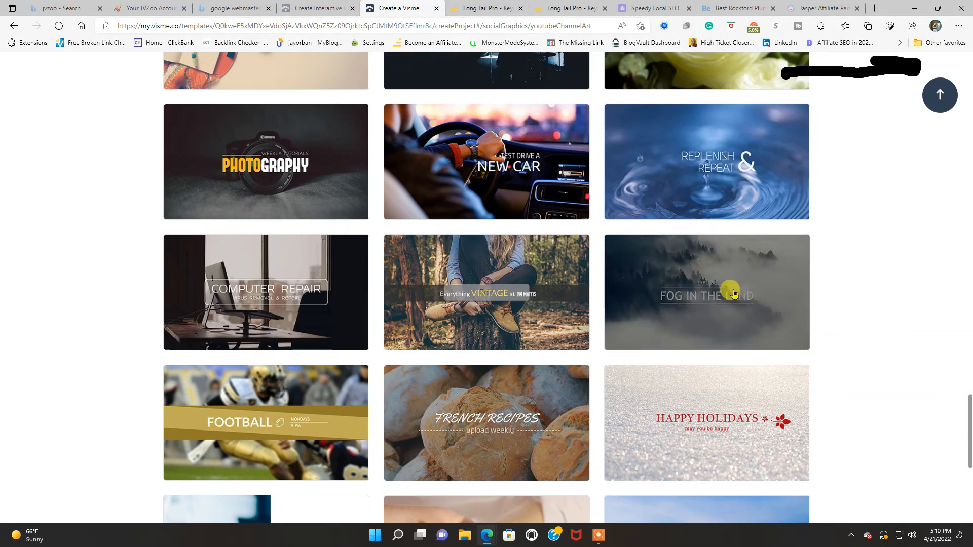
pyautogui.scroll(-8, 913, 299)
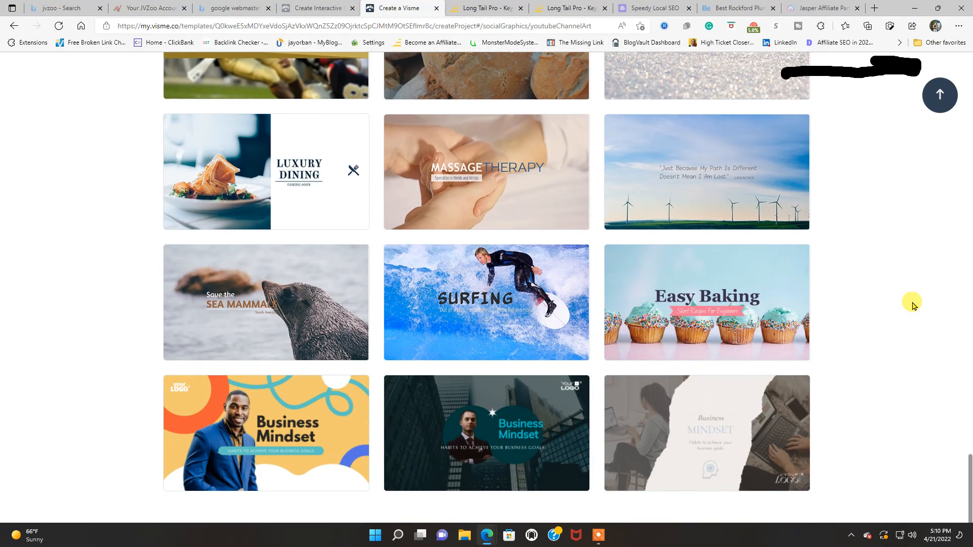
pyautogui.moveTo(735, 310)
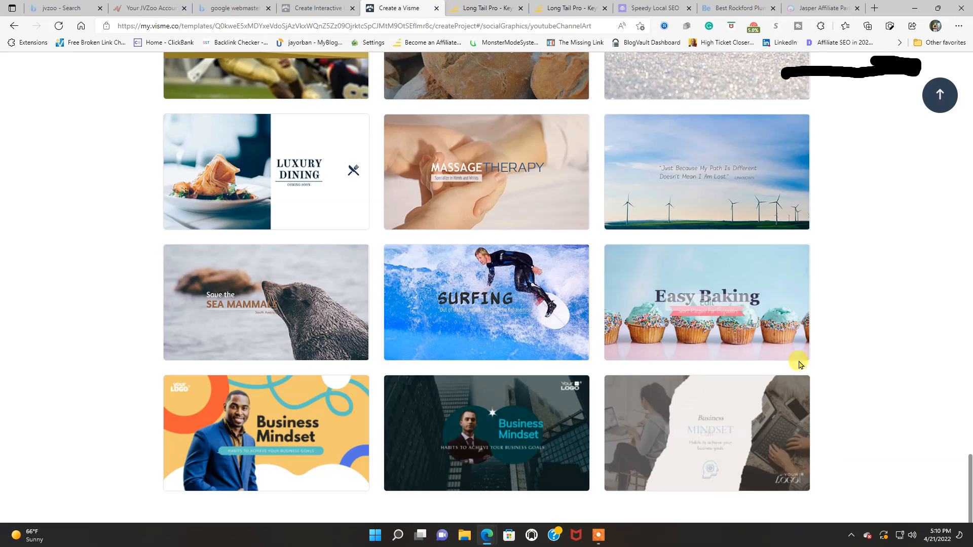
pyautogui.scroll(20, 876, 378)
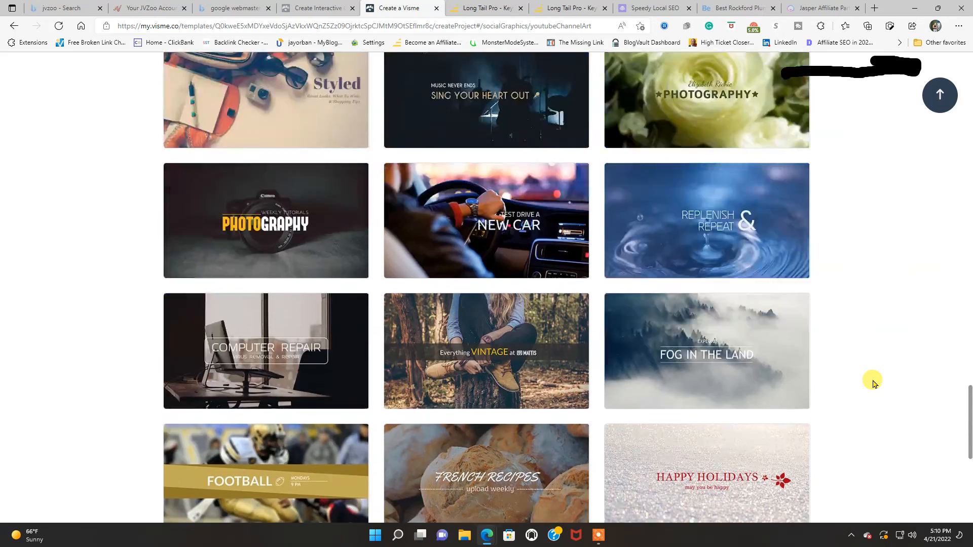
pyautogui.scroll(15, 869, 382)
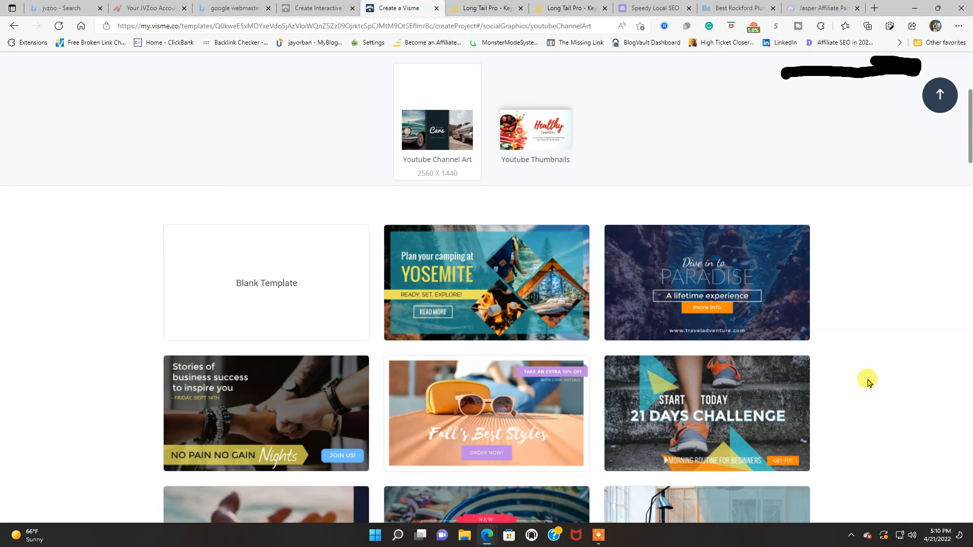
pyautogui.moveTo(304, 300)
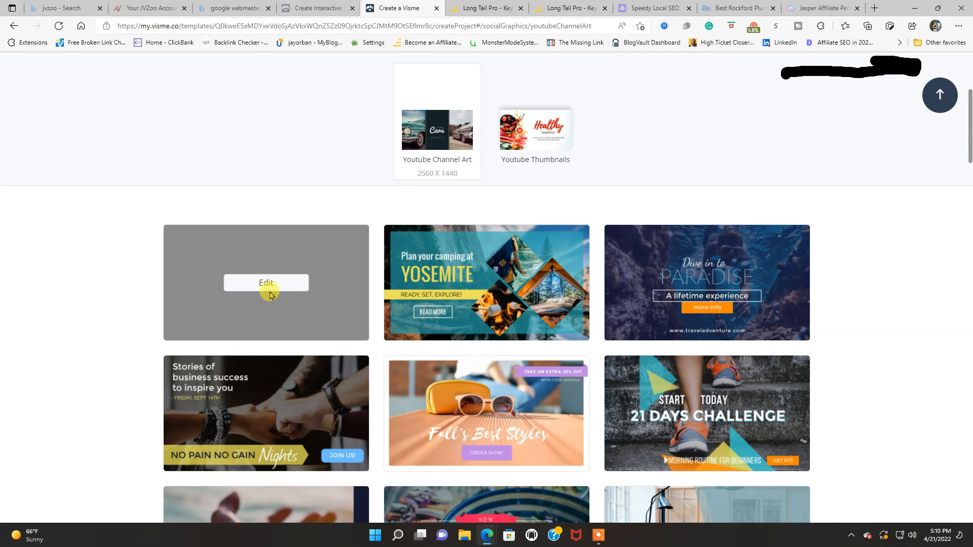